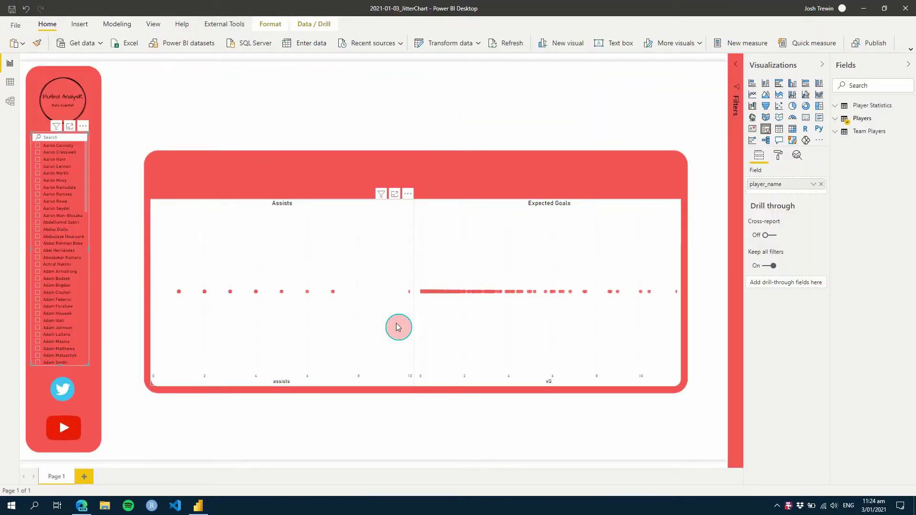
# - Expand the Team Players table to list its fields, including assists, xG and time, and inspect the Assists chart points
pyautogui.click(429, 444)
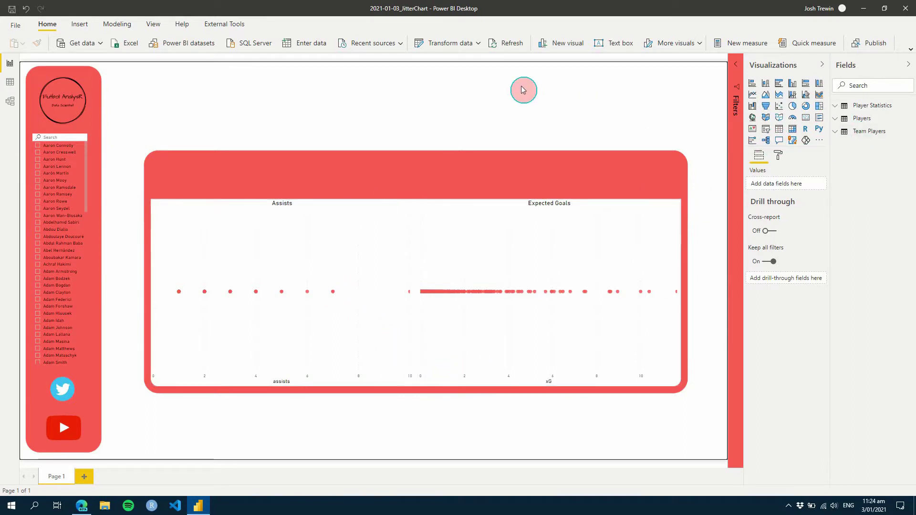
pyautogui.click(834, 133)
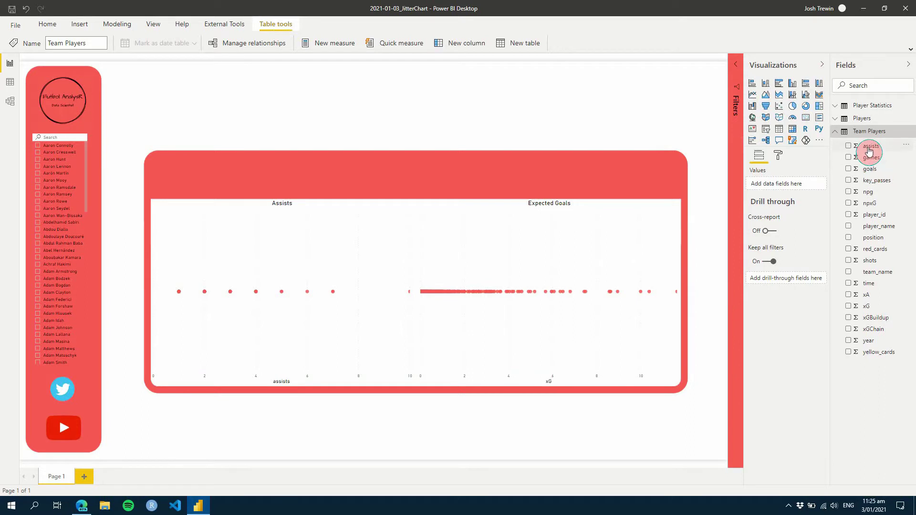
pyautogui.moveTo(868, 151); pyautogui.dragTo(411, 293)
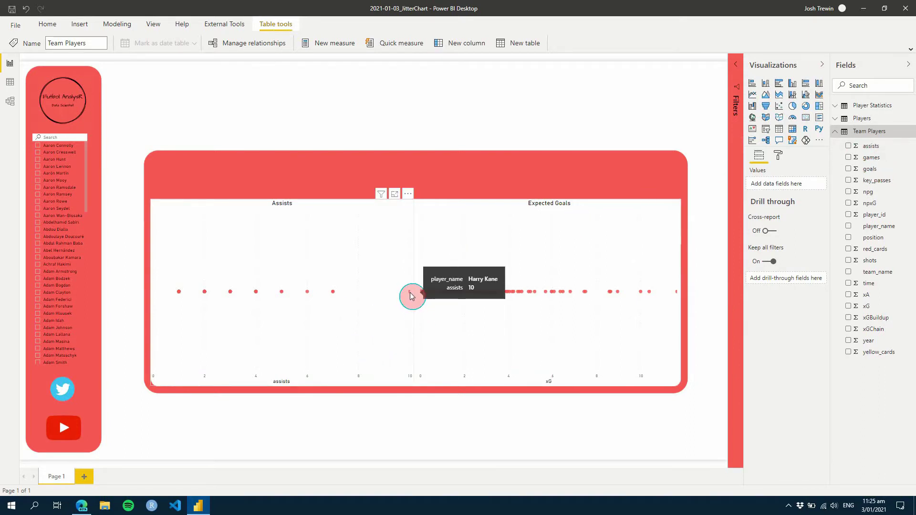
pyautogui.moveTo(677, 295)
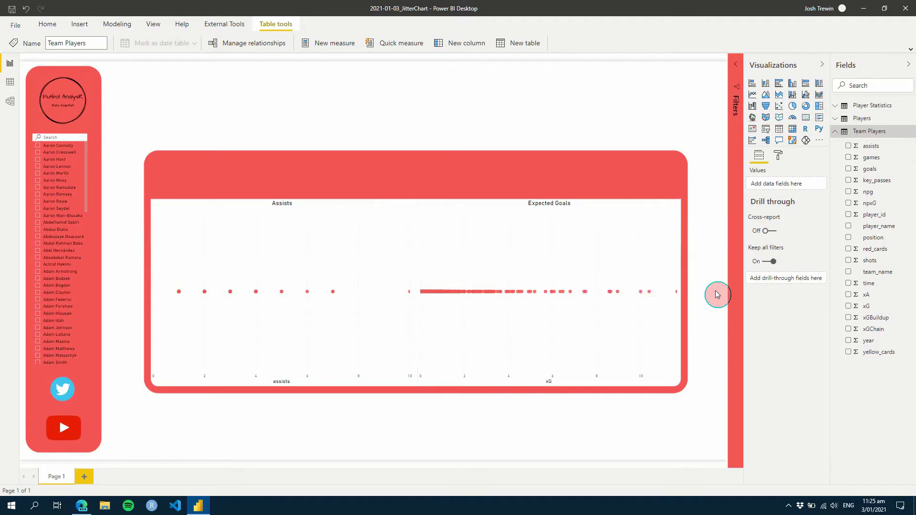
pyautogui.click(224, 24)
# - In Tabular Editor, add a new measure named Assists_P90 to the Team Players table
pyautogui.click(86, 44)
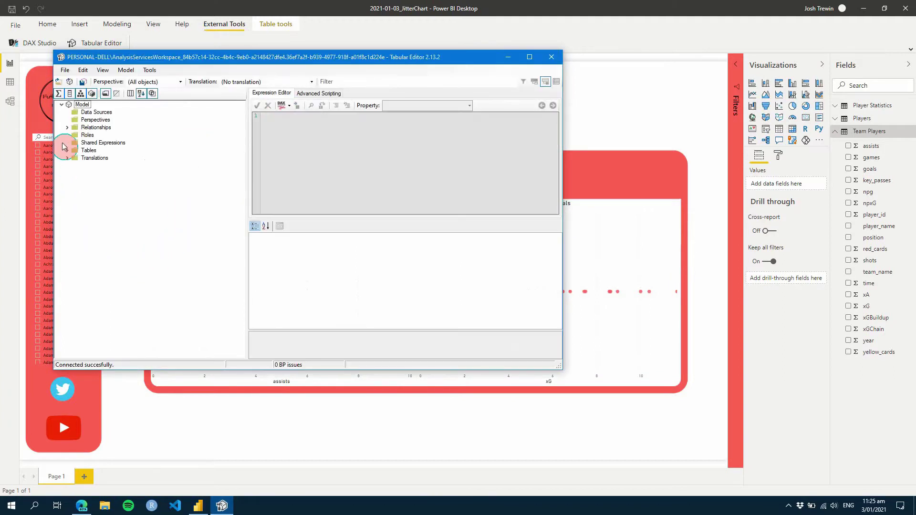
pyautogui.click(67, 151)
pyautogui.click(73, 173)
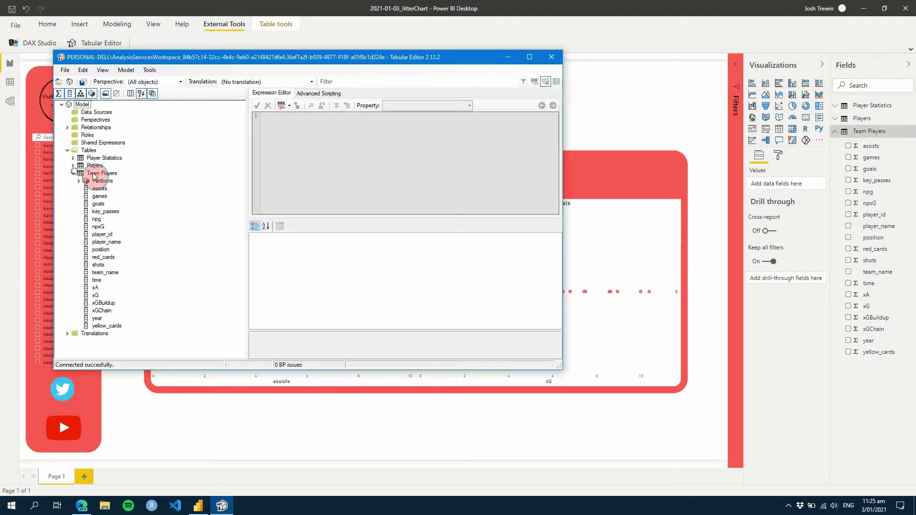
pyautogui.rightClick(93, 173)
pyautogui.moveTo(140, 182)
pyautogui.click(235, 180)
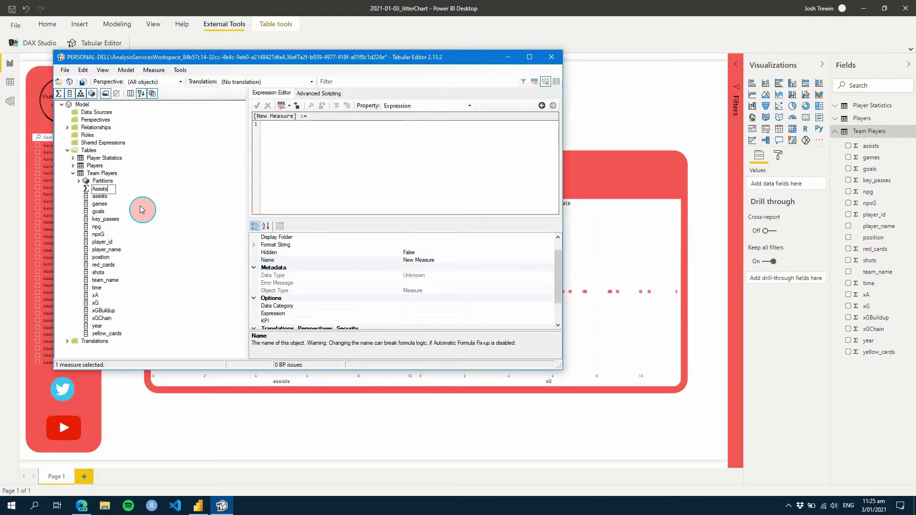
pyautogui.write('Assists_P90')
pyautogui.press('Return')
# - Put Assists_P90 in the _P90 display folder and write its per-90 formula from assists and time
pyautogui.click(439, 238)
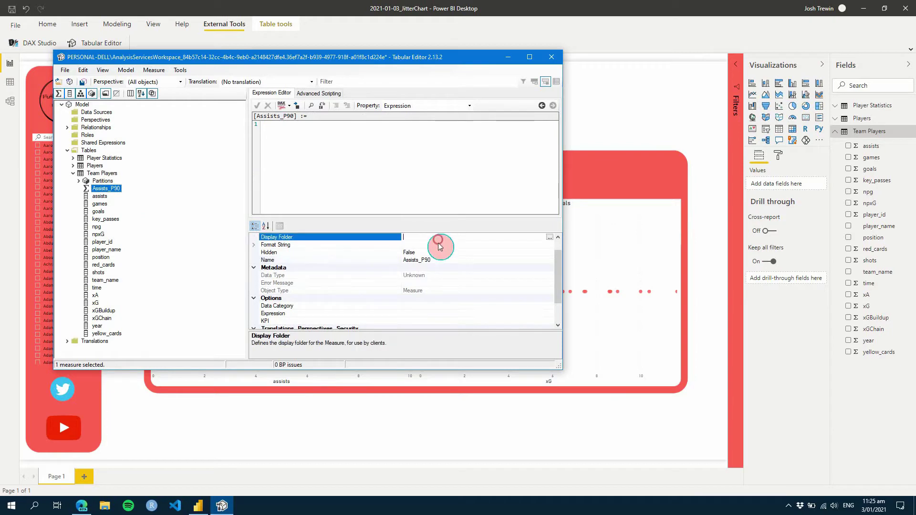
pyautogui.click(405, 237)
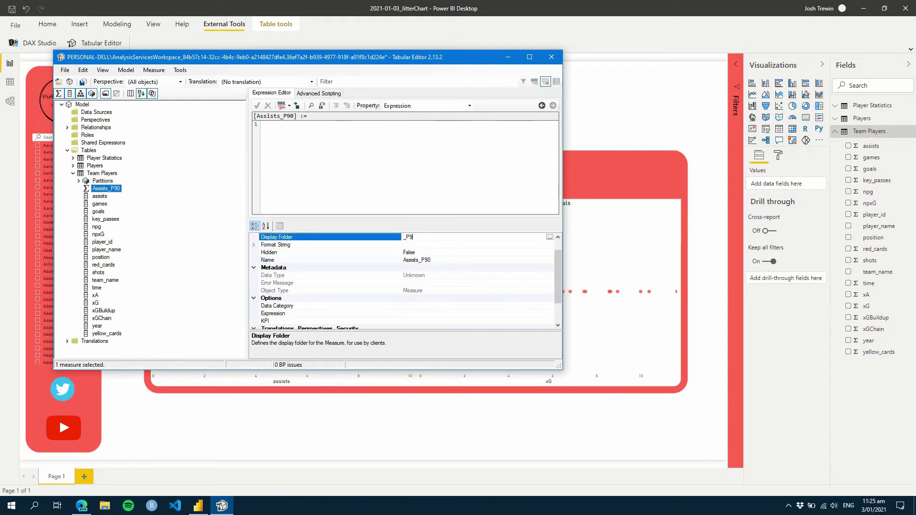
pyautogui.write('0')
pyautogui.press('Return')
pyautogui.click(356, 158)
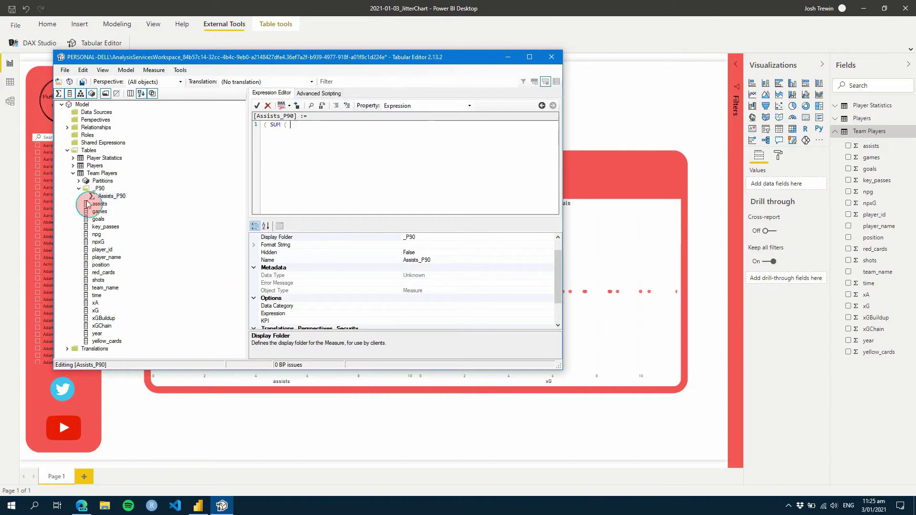
pyautogui.moveTo(100, 204); pyautogui.dragTo(293, 129)
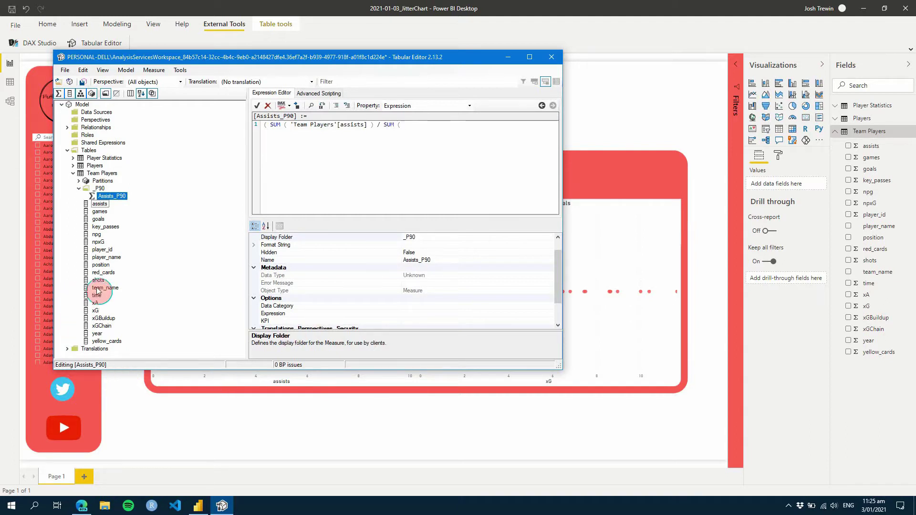
pyautogui.moveTo(100, 296); pyautogui.dragTo(409, 127)
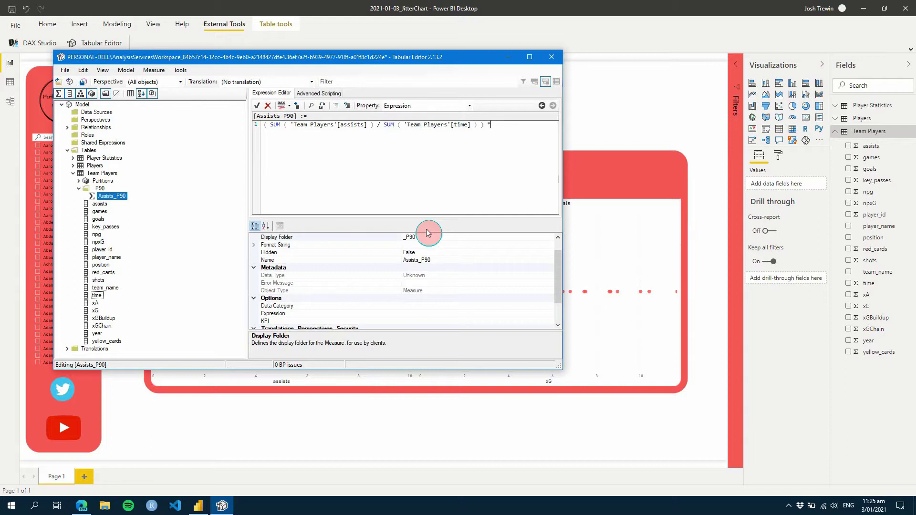
pyautogui.moveTo(502, 124); pyautogui.dragTo(258, 123)
pyautogui.hotkey('ctrl', 'c')
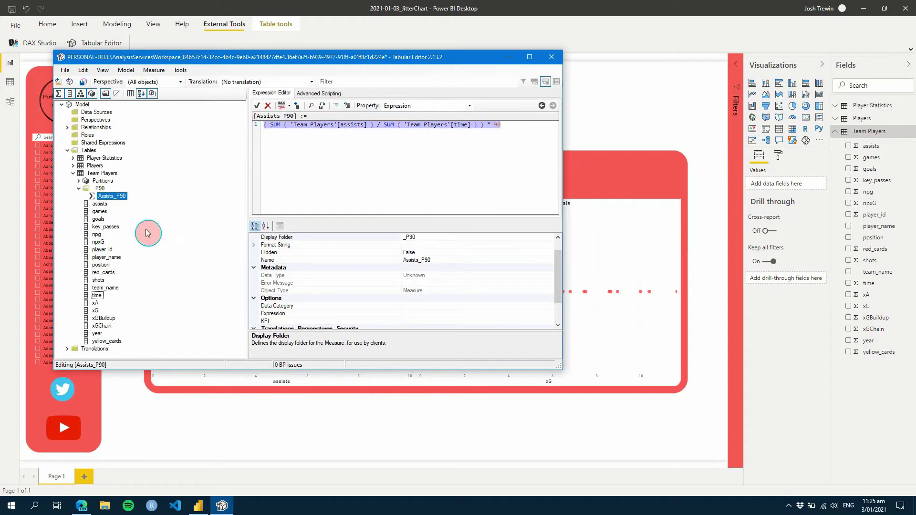
# - Add xG_P90 in the _P90 folder with the same formula using xG, and save the model
pyautogui.rightClick(96, 191)
pyautogui.moveTo(126, 195)
pyautogui.click(220, 209)
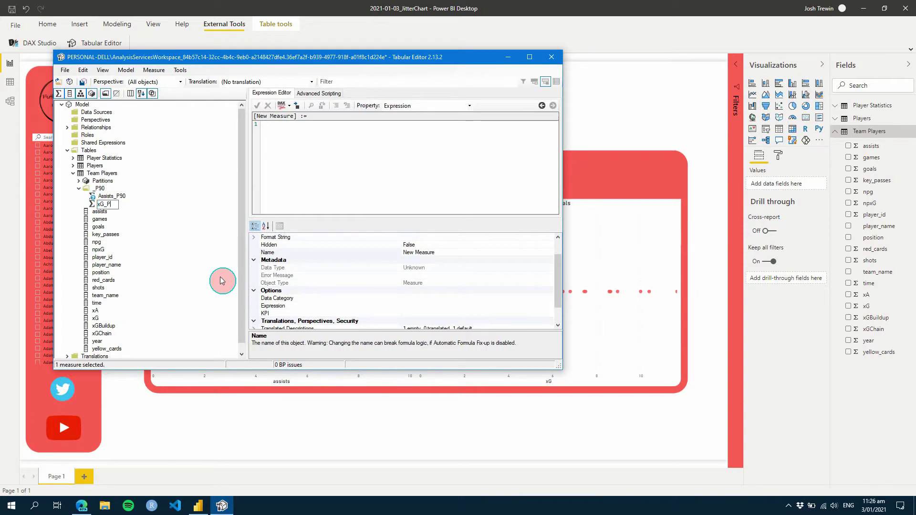
pyautogui.press('Return')
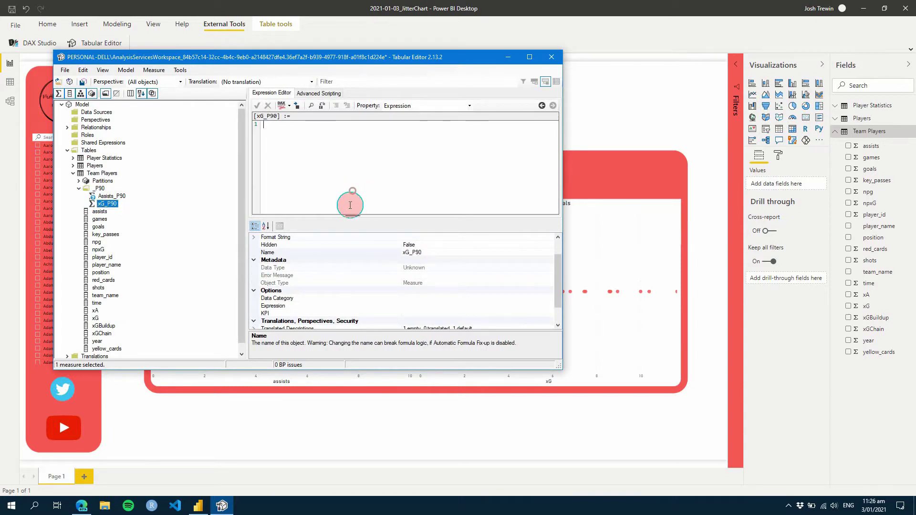
pyautogui.click(355, 168)
pyautogui.hotkey('ctrl', 'v')
pyautogui.doubleClick(347, 125)
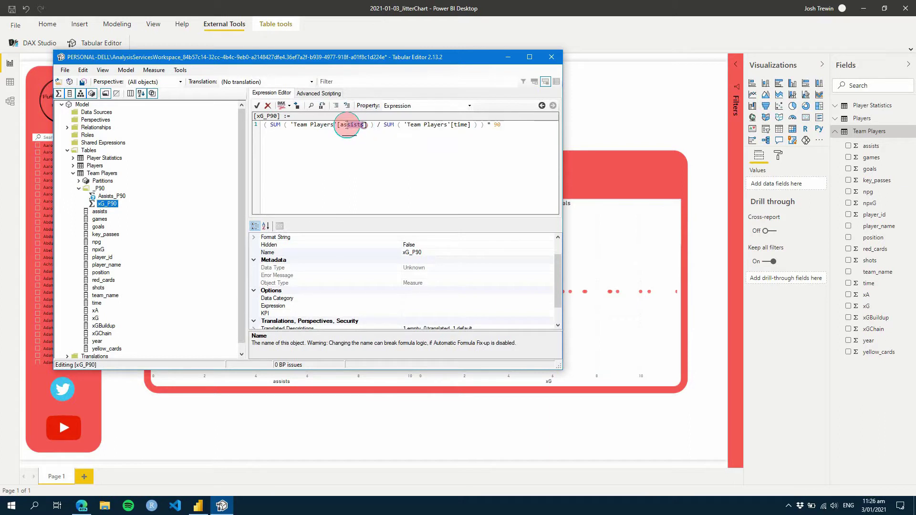
pyautogui.write('xG')
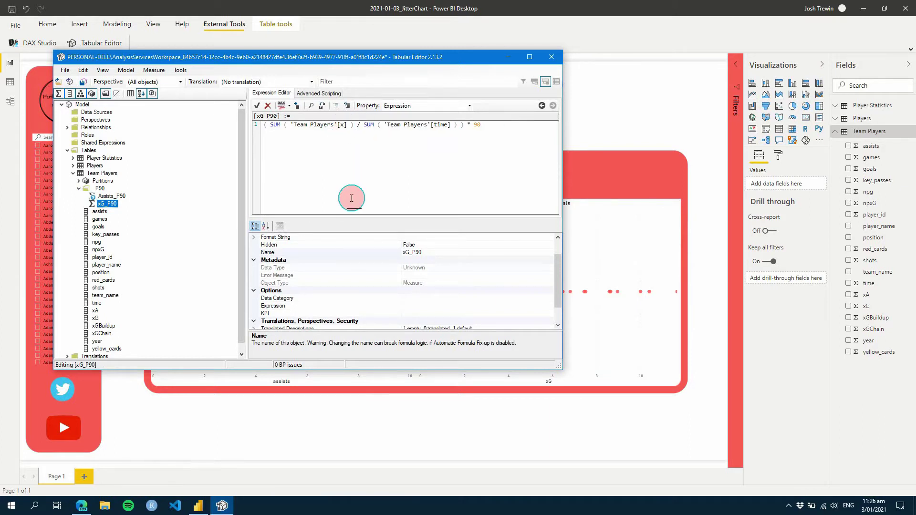
pyautogui.hotkey('ctrl', 's')
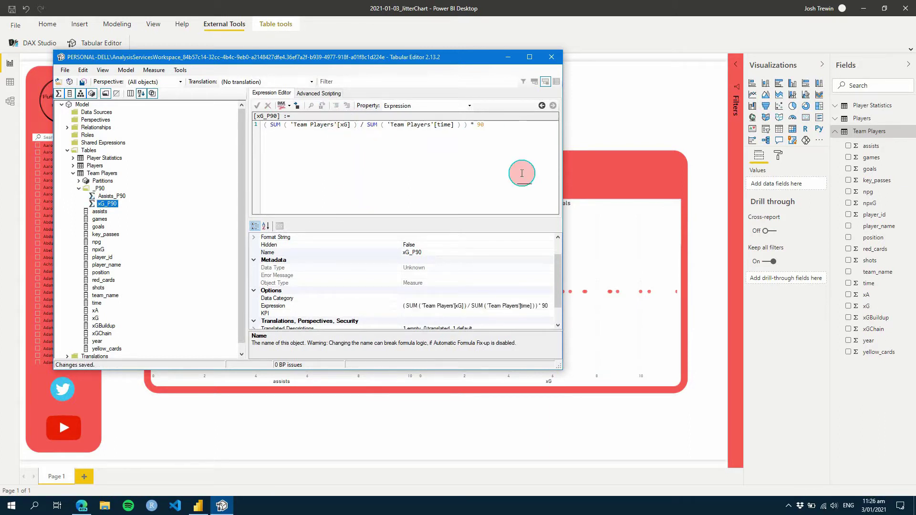
pyautogui.click(638, 115)
# - Put Assists_P90 on the Assists chart's X axis and xG_P90 on the Expected Goals chart's X axis
pyautogui.click(287, 244)
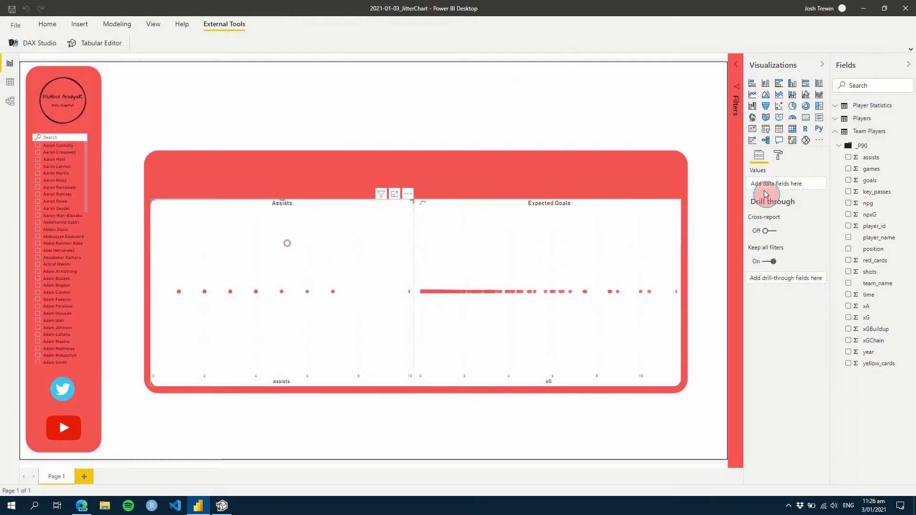
pyautogui.click(840, 146)
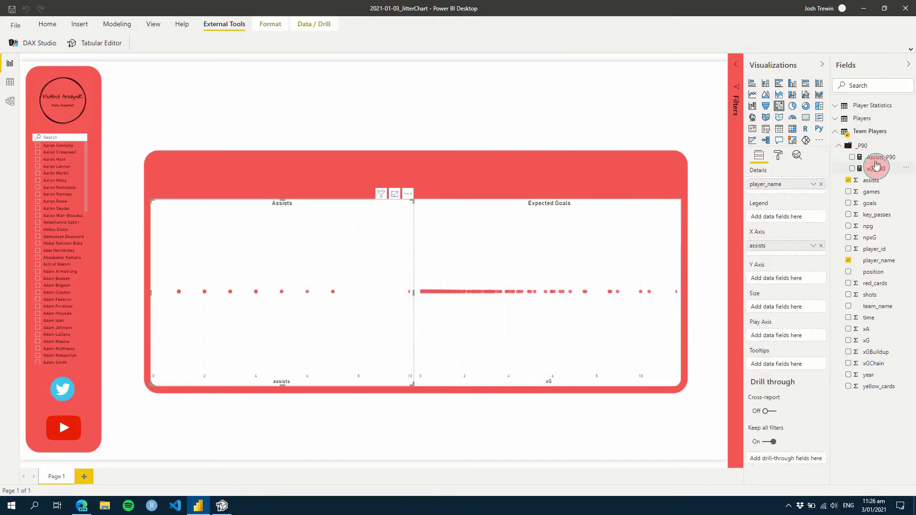
pyautogui.moveTo(879, 158); pyautogui.dragTo(803, 254)
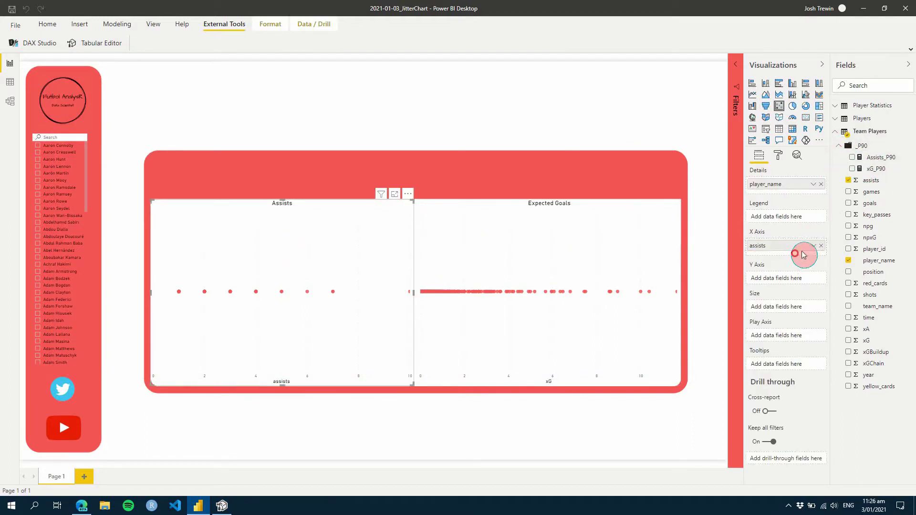
pyautogui.click(519, 255)
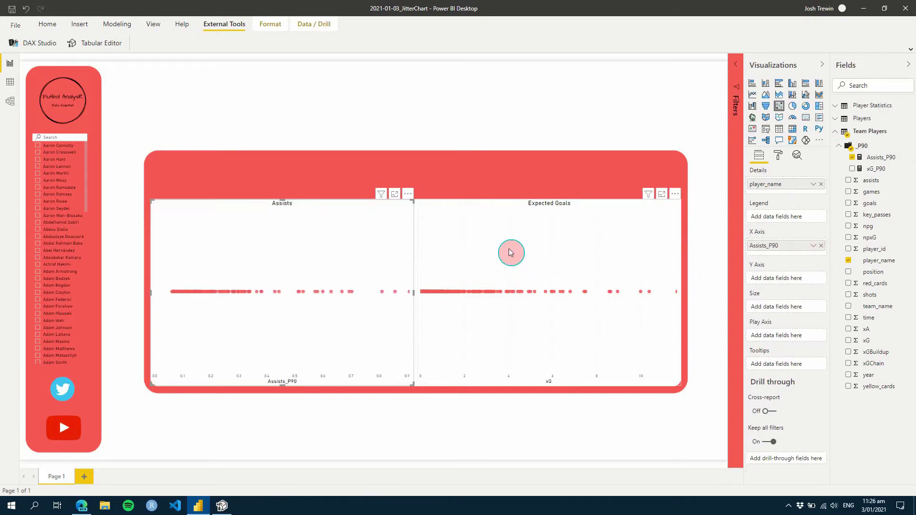
pyautogui.click(821, 245)
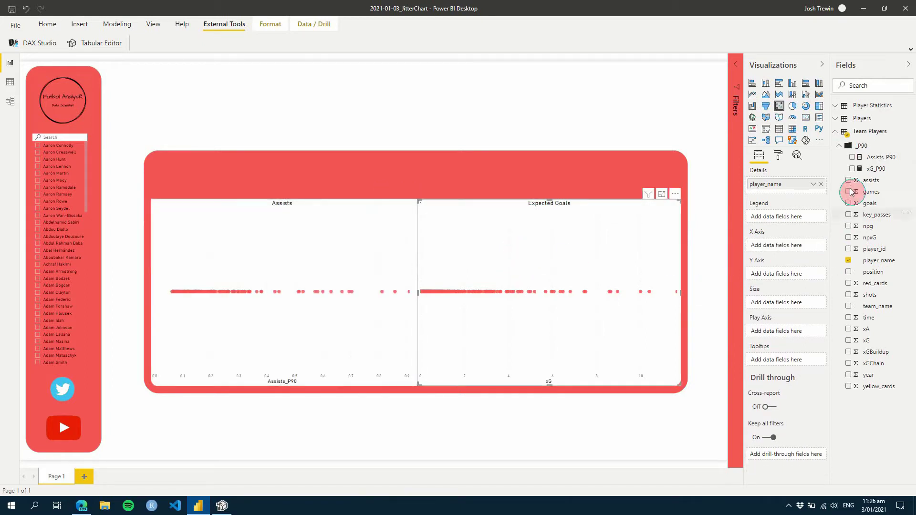
pyautogui.moveTo(876, 168); pyautogui.dragTo(799, 246)
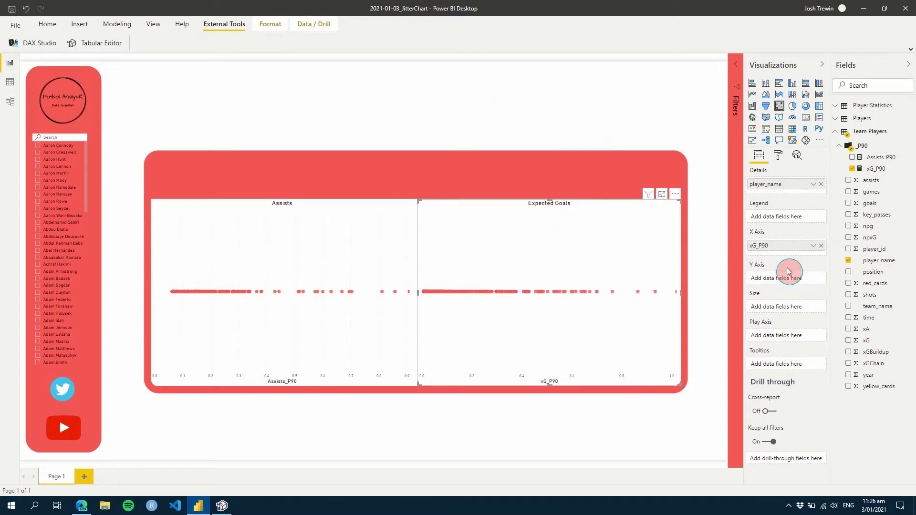
# - Create a Y_Jitter = 0 measure and place it on the Y axis of both scatter charts
pyautogui.rightClick(877, 130)
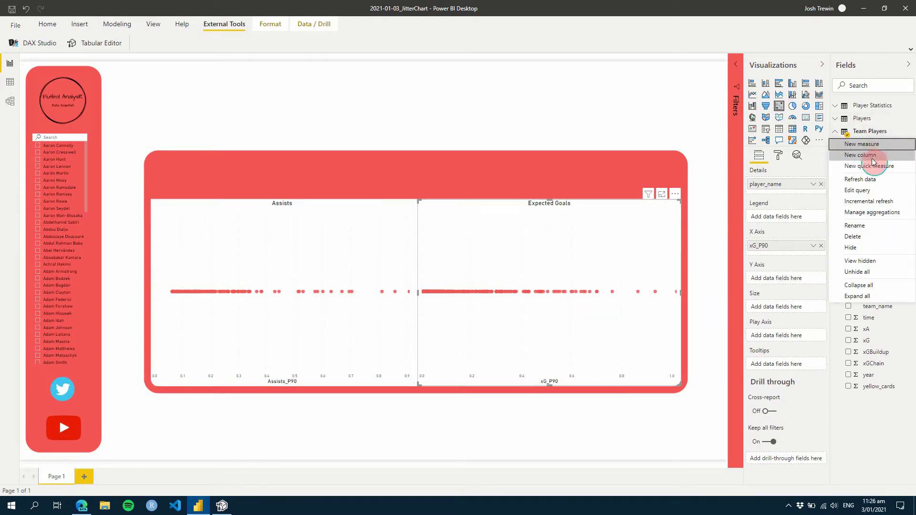
pyautogui.click(482, 94)
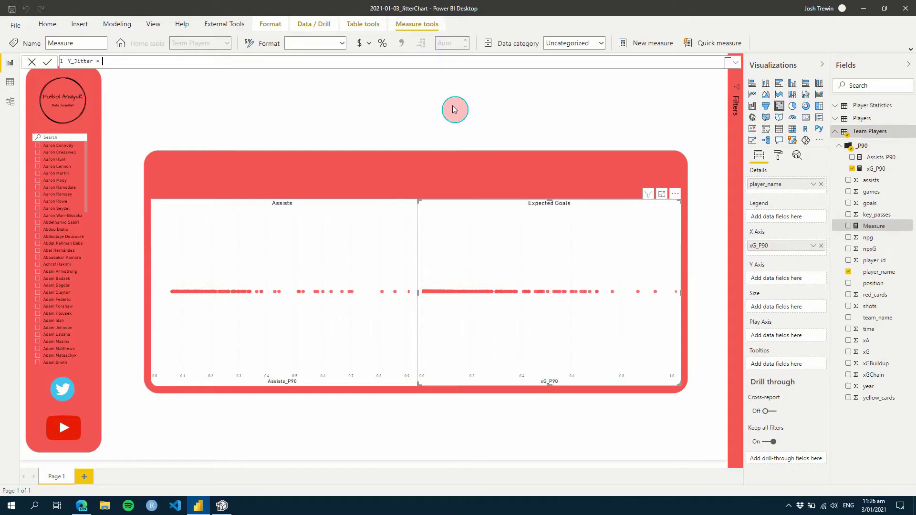
pyautogui.press('Return')
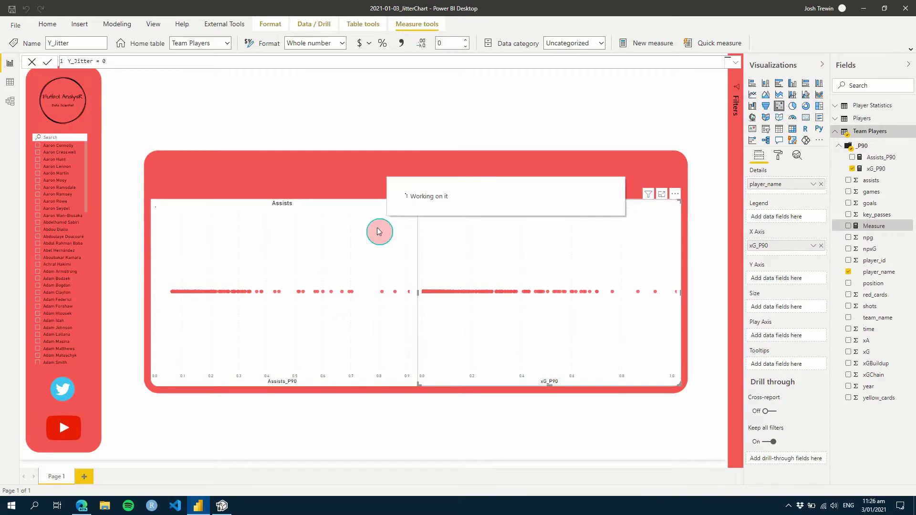
pyautogui.click(360, 232)
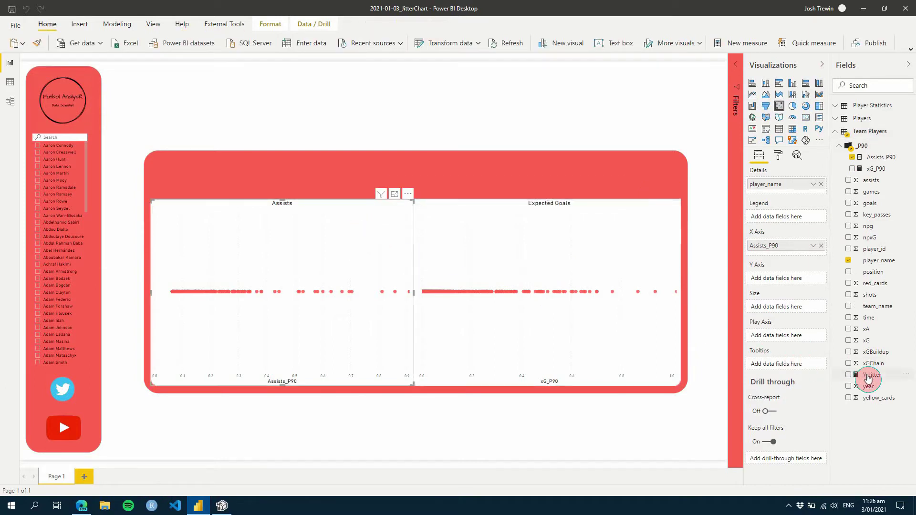
pyautogui.moveTo(868, 375); pyautogui.dragTo(792, 278)
pyautogui.click(635, 250)
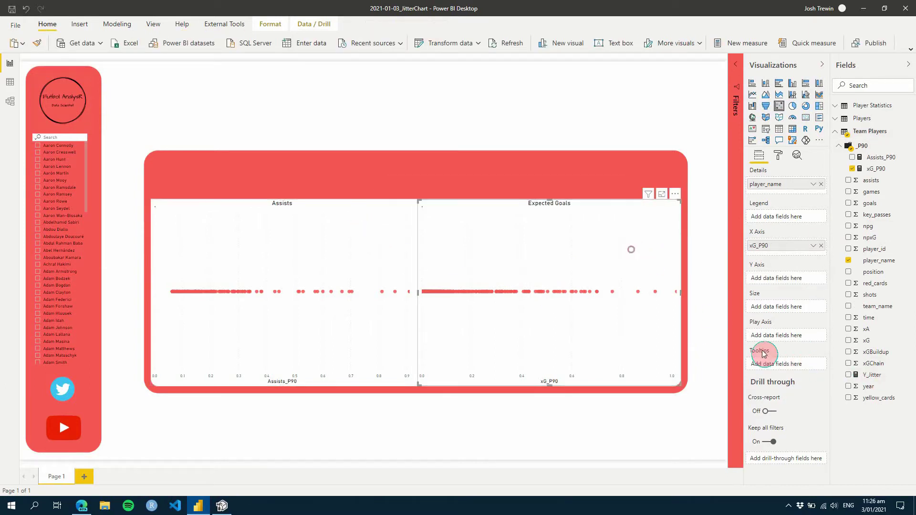
pyautogui.moveTo(875, 374); pyautogui.dragTo(793, 276)
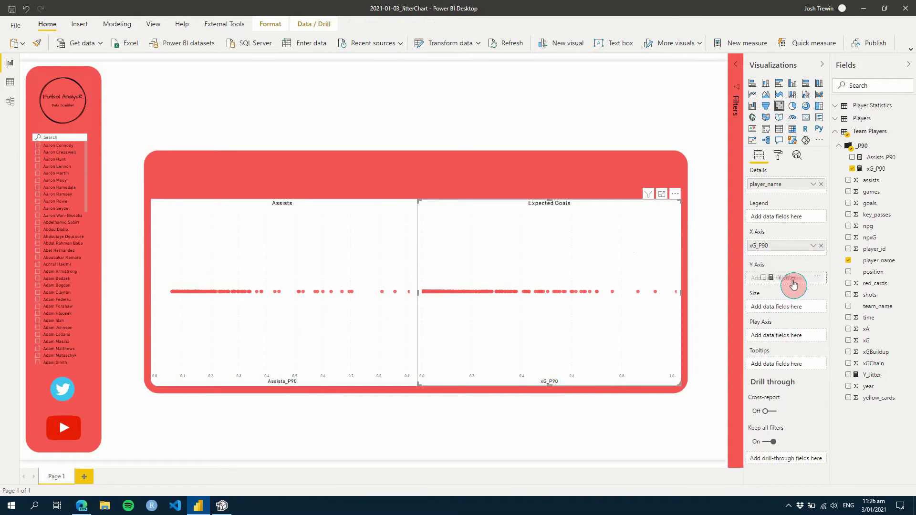
# - Change the Y_Jitter formula to 0 - ( RAND () - 0.5 )
pyautogui.click(870, 375)
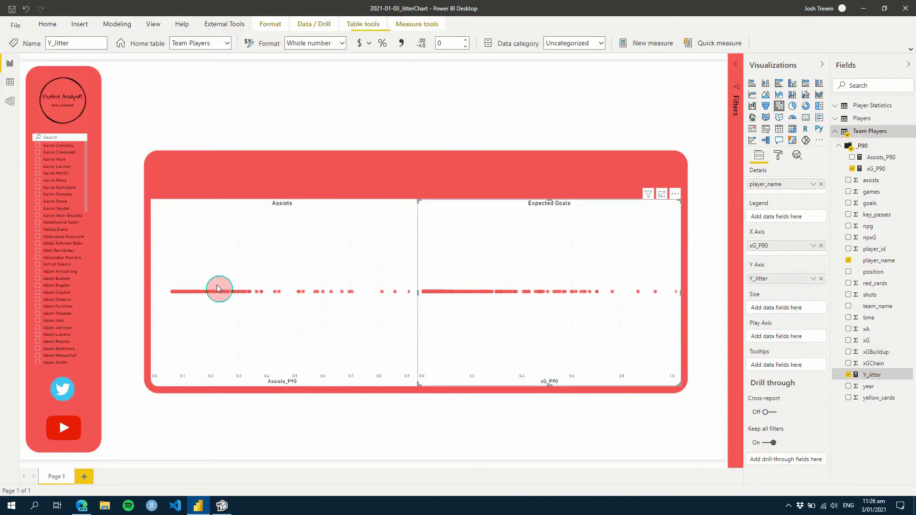
pyautogui.click(122, 62)
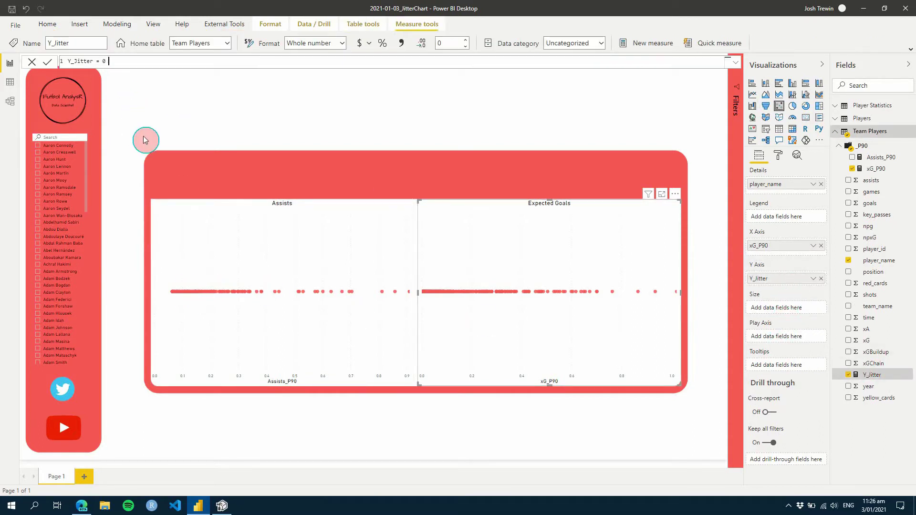
pyautogui.write('- ( RAND ()')
pyautogui.click(145, 140)
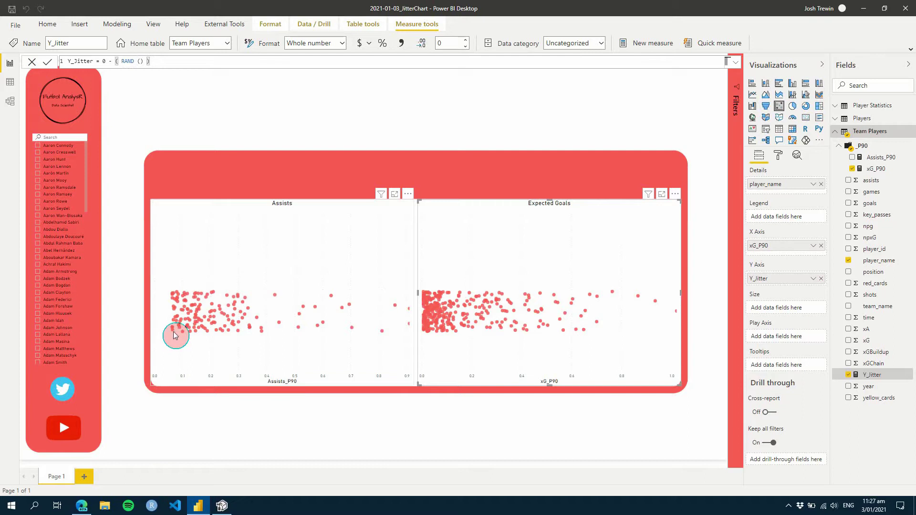
pyautogui.moveTo(173, 333)
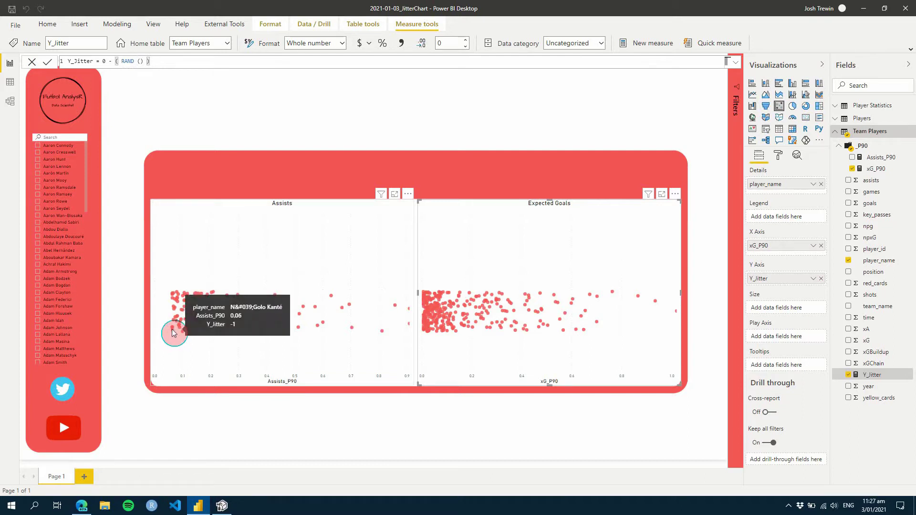
pyautogui.click(146, 61)
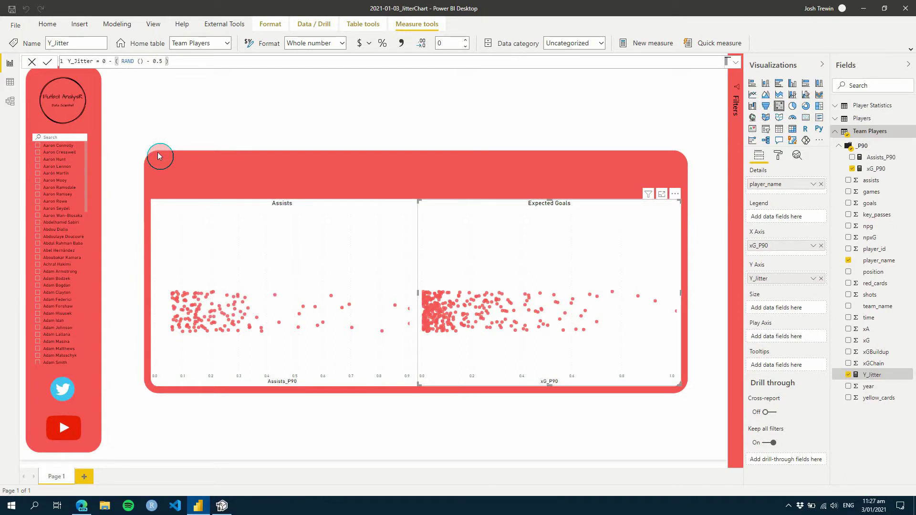
pyautogui.click(159, 156)
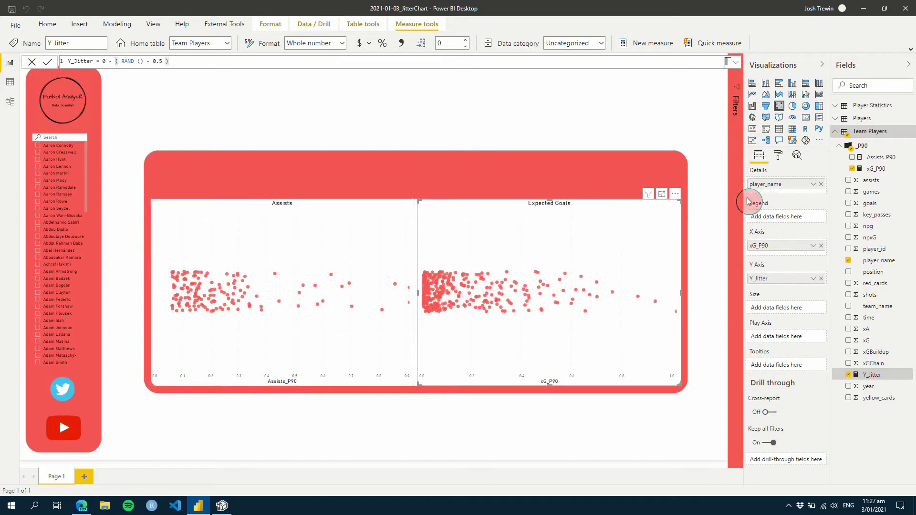
pyautogui.click(60, 143)
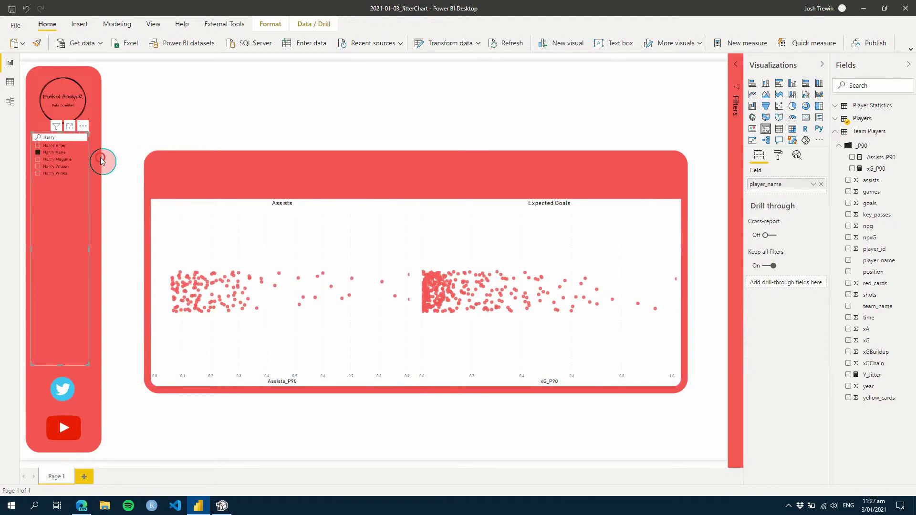
# - Try Harry Maguire and Harry Wilson in the player slicer, then select Harry Kane
pyautogui.click(41, 159)
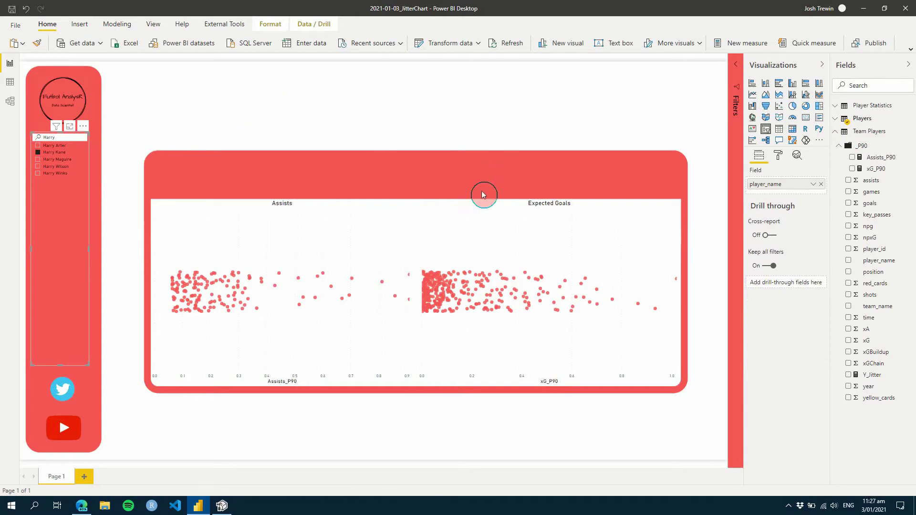
pyautogui.click(63, 167)
pyautogui.click(63, 152)
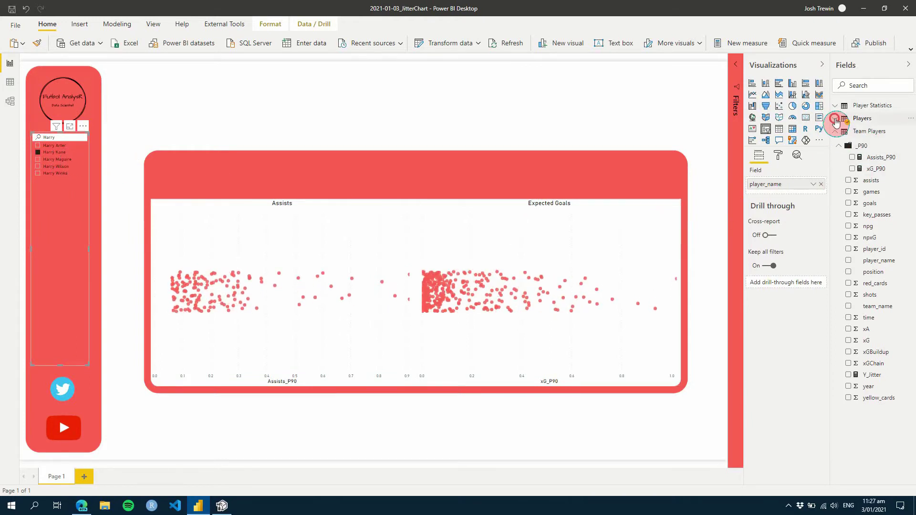
pyautogui.click(861, 120)
# - Create the measure PlayerSelected = SELECTEDVALUE( 'Players'[player_name] ) in the Players table
pyautogui.rightClick(861, 120)
pyautogui.press('Escape')
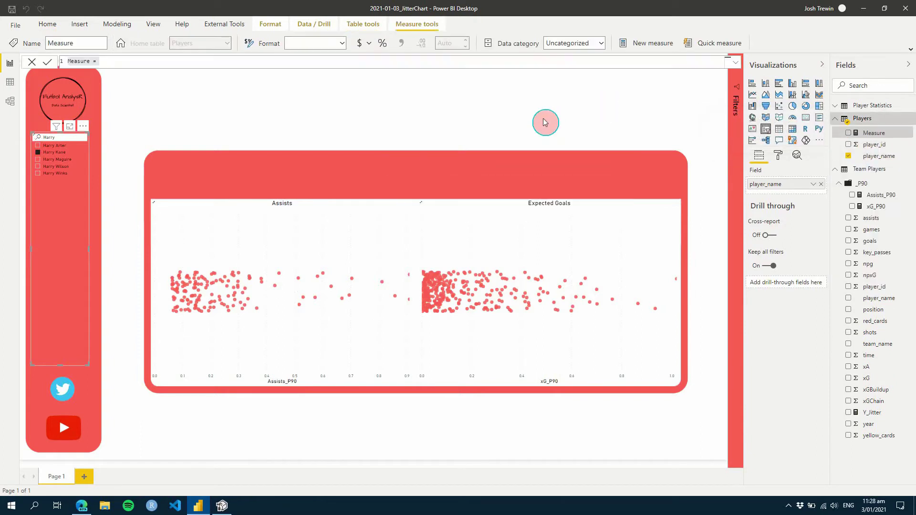
pyautogui.write('PlayerSele')
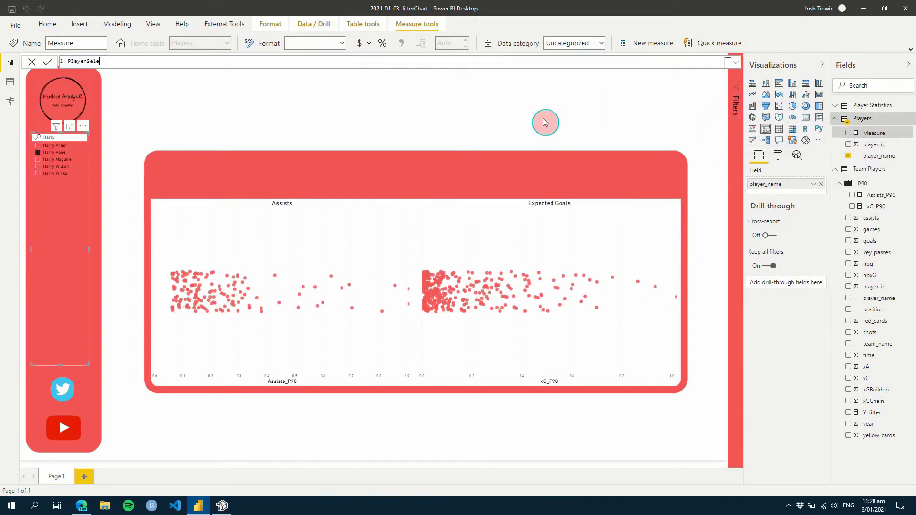
pyautogui.write('cted = Sele')
pyautogui.press('Down')
pyautogui.press('Down')
pyautogui.press('Down')
pyautogui.press('Down')
pyautogui.press('Down')
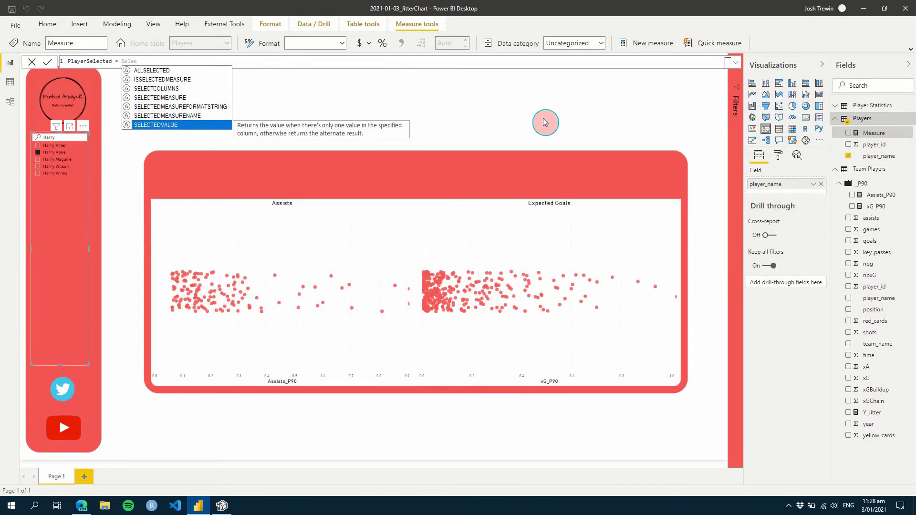
pyautogui.press('Tab')
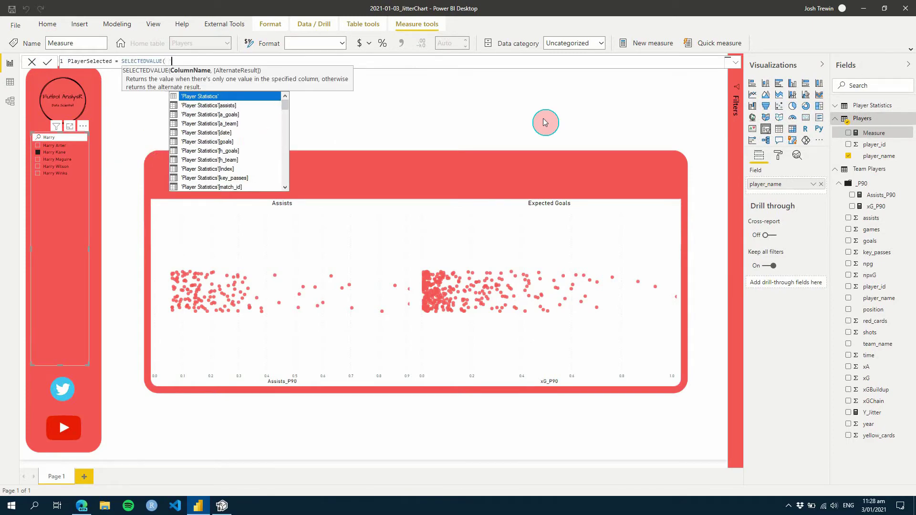
pyautogui.write("'Players'")
pyautogui.write('[player_name')
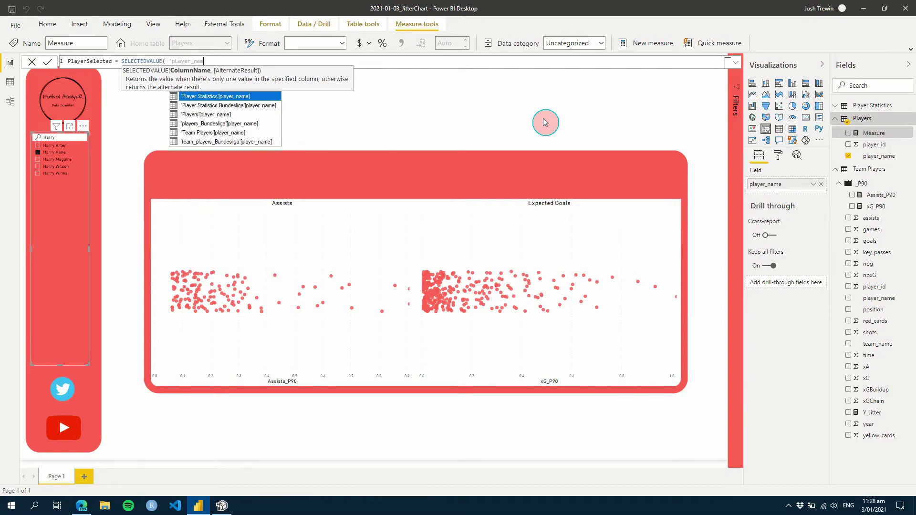
pyautogui.press('Down')
pyautogui.press('Tab')
pyautogui.write(')')
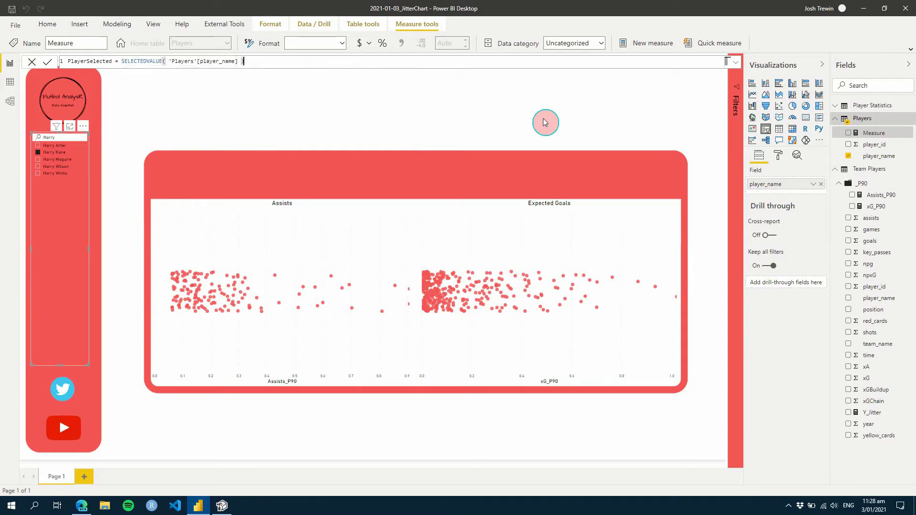
pyautogui.press('Return')
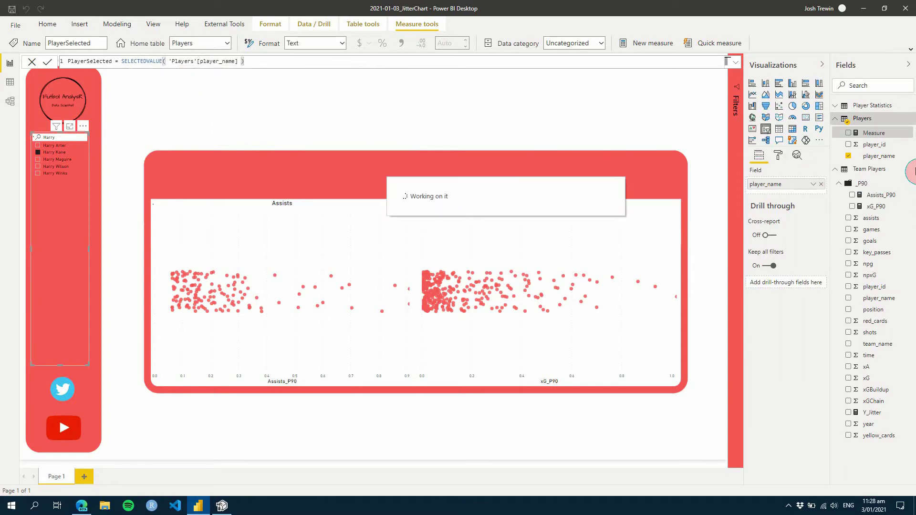
pyautogui.rightClick(869, 169)
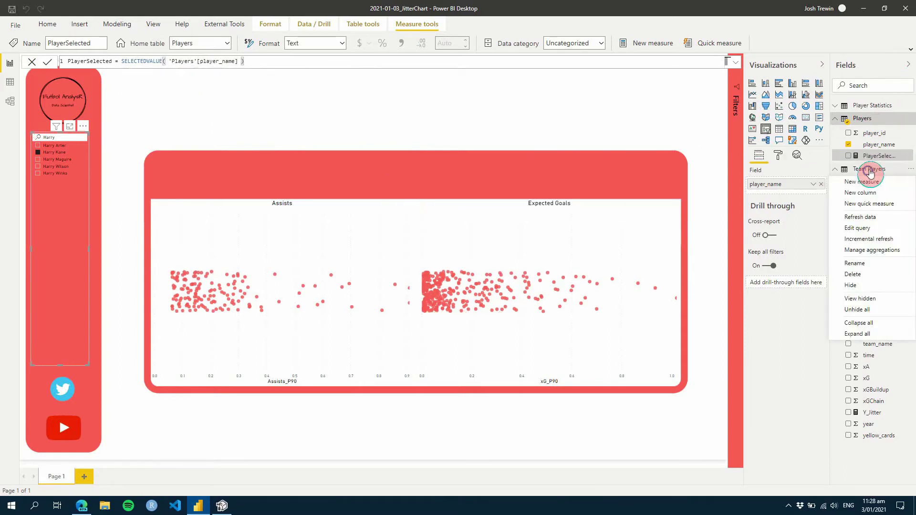
# - Create the Colour measure IF(MIN('Team Players'[player_name]) = [PlayerSelected], 1, 0) in Team Players
pyautogui.click(877, 194)
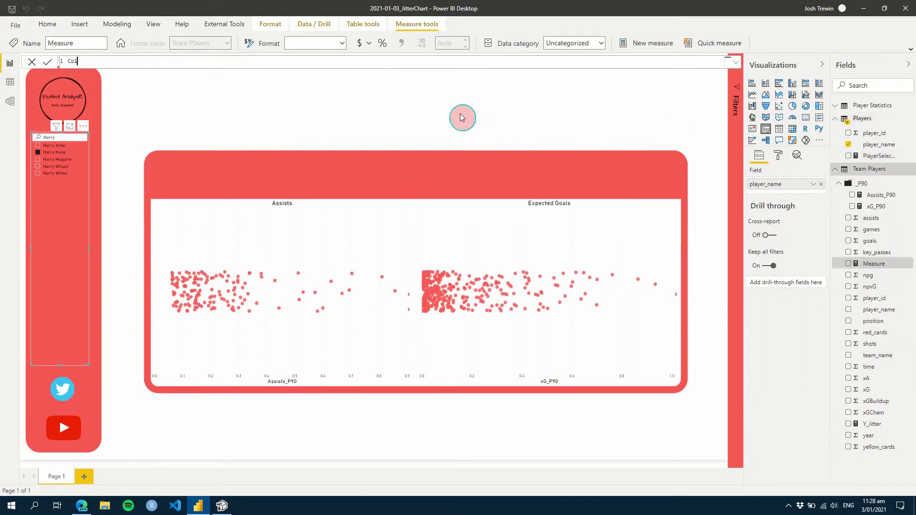
pyautogui.write('Colour = IF ( MIN')
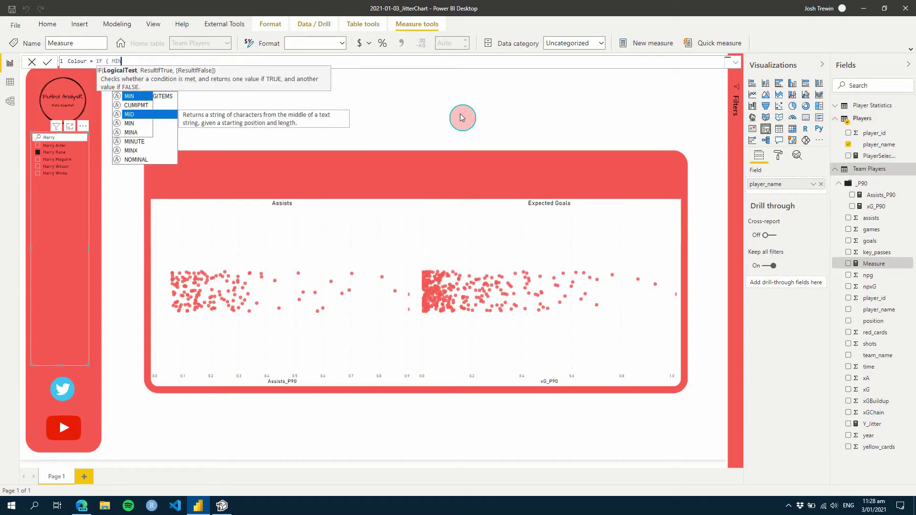
pyautogui.write(" ( 'Player")
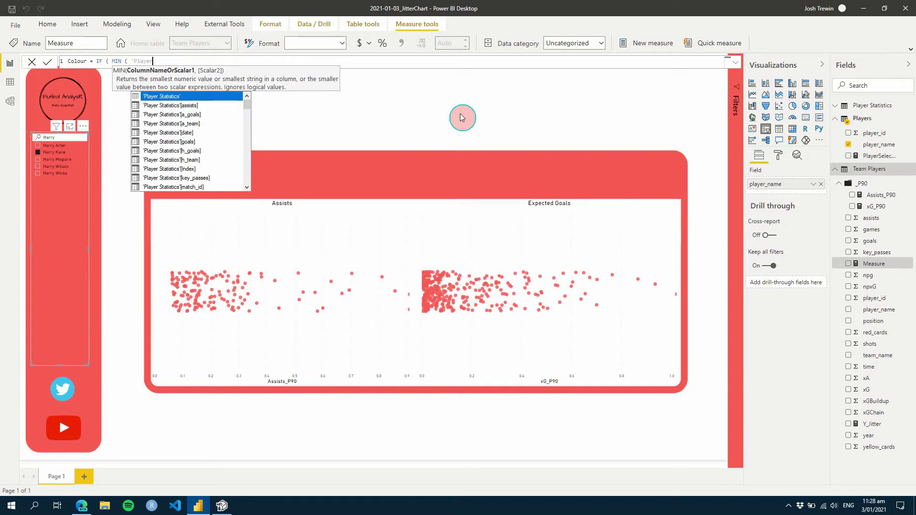
pyautogui.write('_na')
pyautogui.press('Tab')
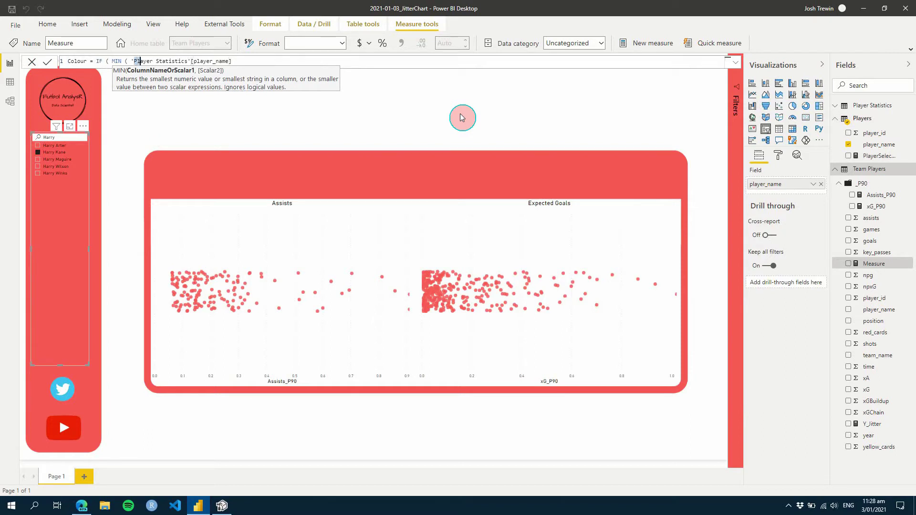
pyautogui.write('Team')
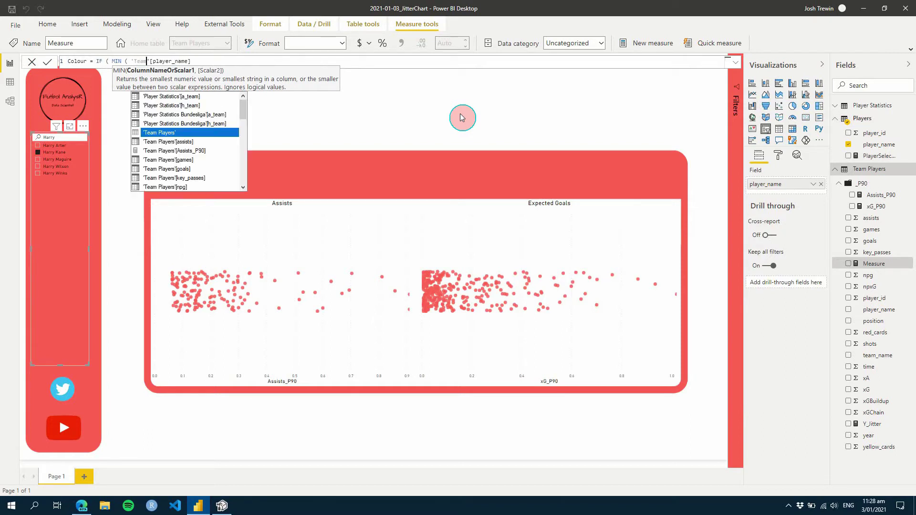
pyautogui.press('Tab')
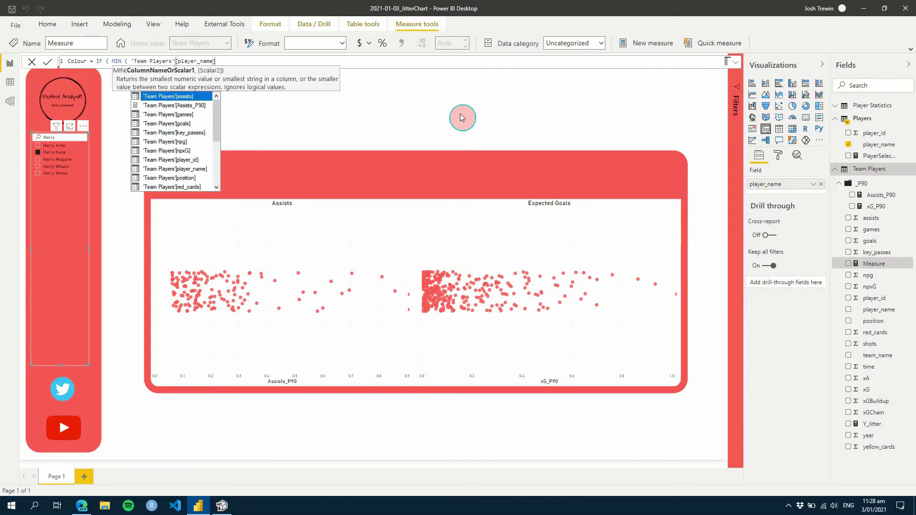
pyautogui.press('Escape')
pyautogui.write(') ')
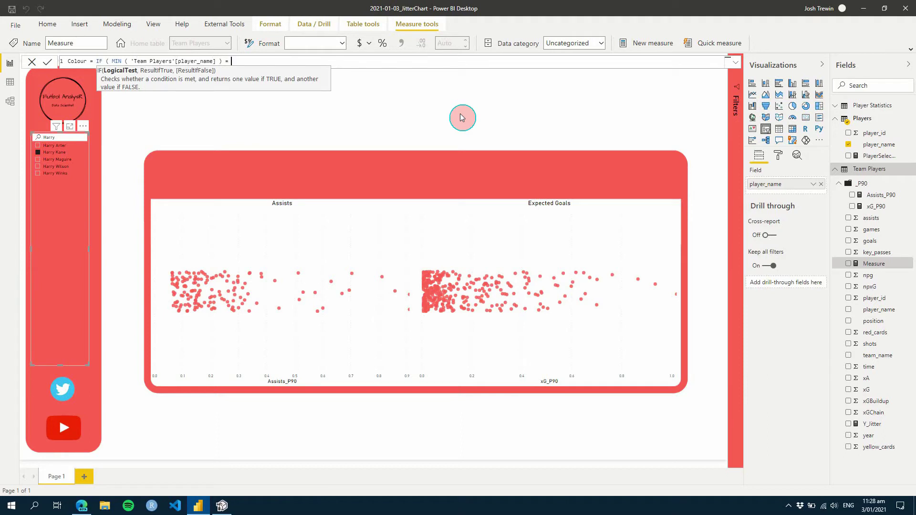
pyautogui.write('= [P')
pyautogui.press('Tab')
pyautogui.write(', ')
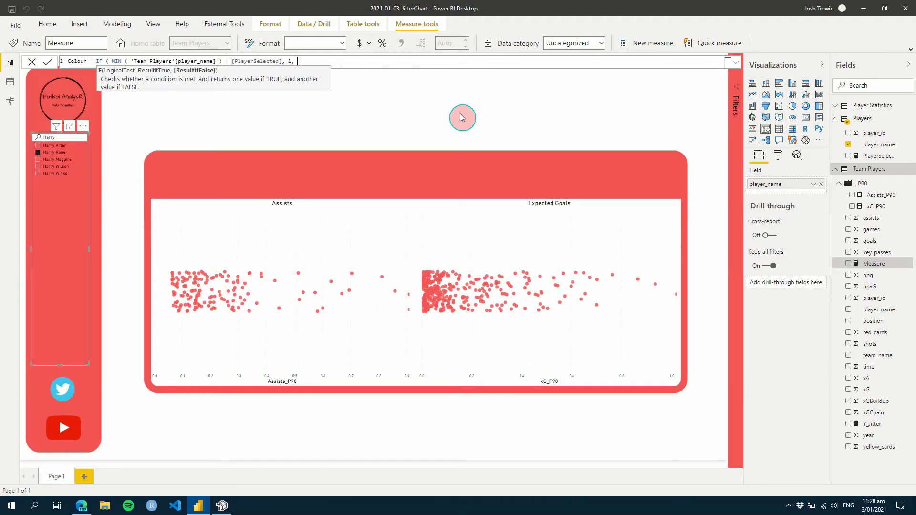
pyautogui.write('1, 0)')
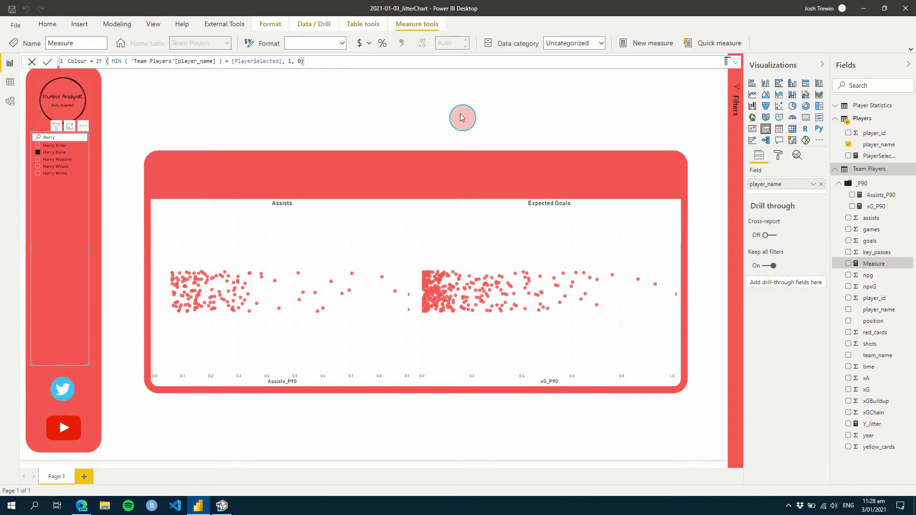
pyautogui.click(462, 117)
# - Open conditional formatting for the Assists chart's default data colour
pyautogui.click(334, 221)
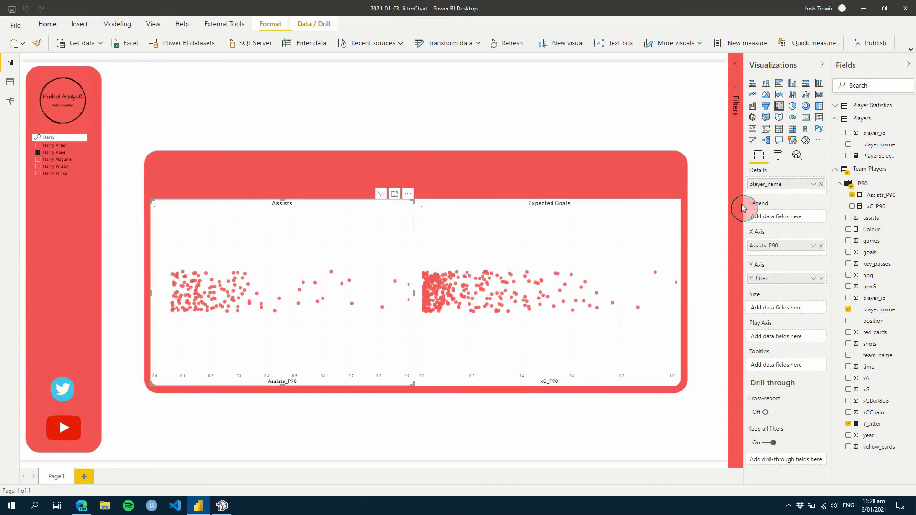
pyautogui.click(778, 155)
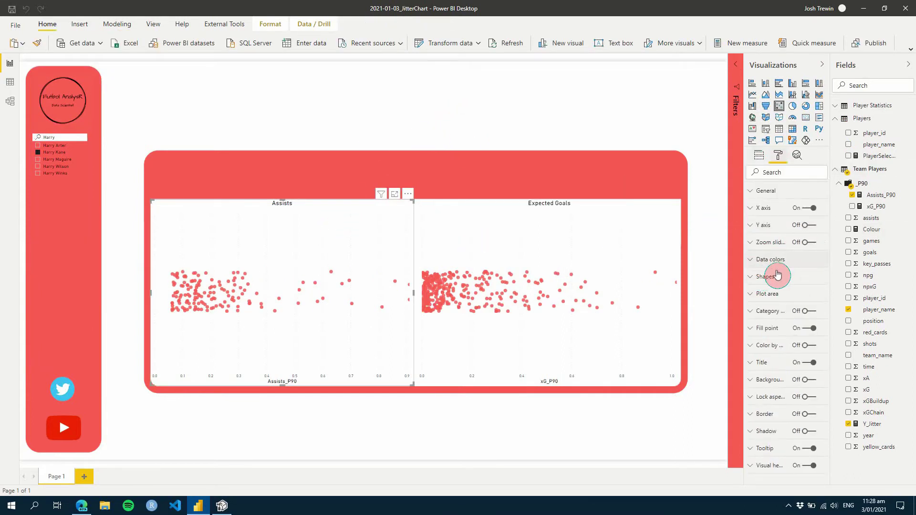
pyautogui.click(775, 266)
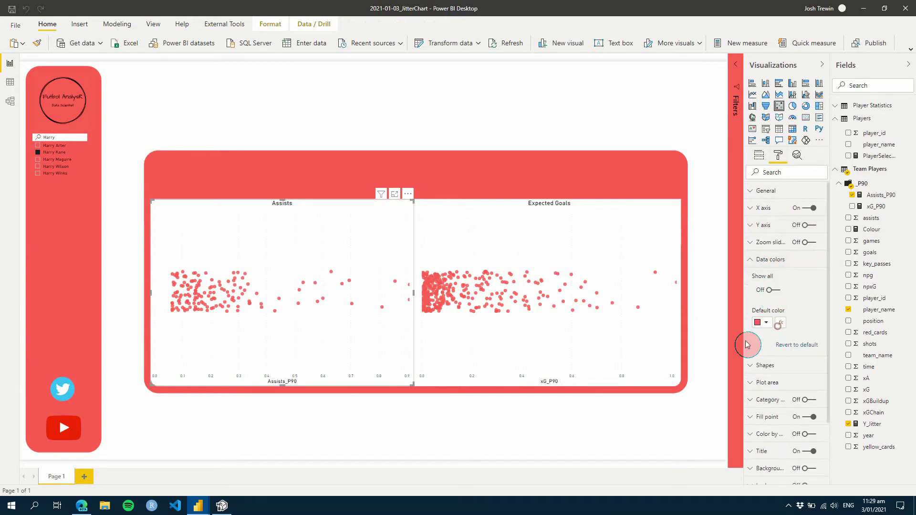
pyautogui.click(781, 323)
pyautogui.click(303, 147)
# - Format by Rules on the Colour field, with a rule 'is 0 Number' coloured light pink
pyautogui.click(292, 170)
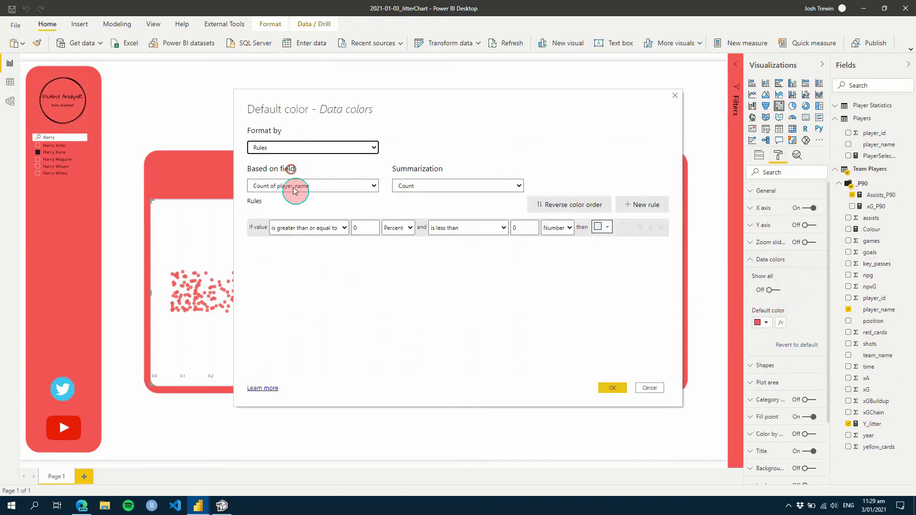
pyautogui.click(294, 189)
pyautogui.click(289, 200)
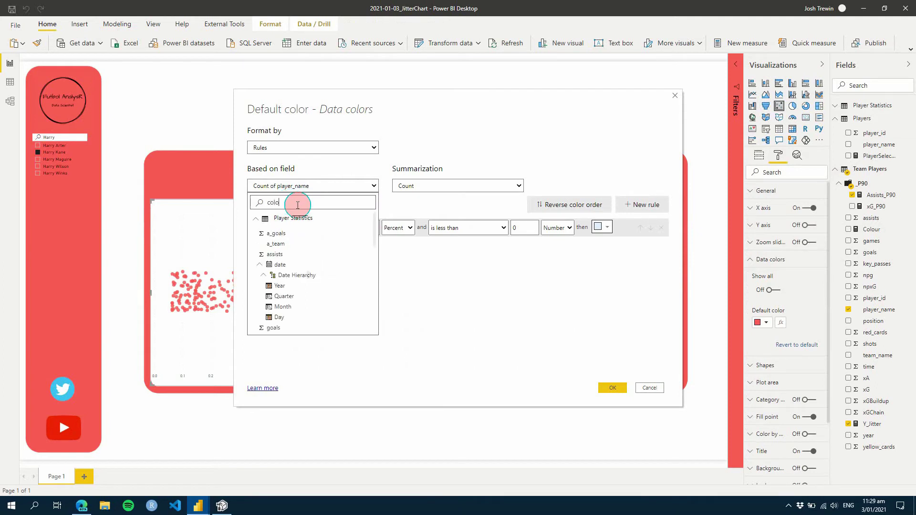
pyautogui.click(295, 236)
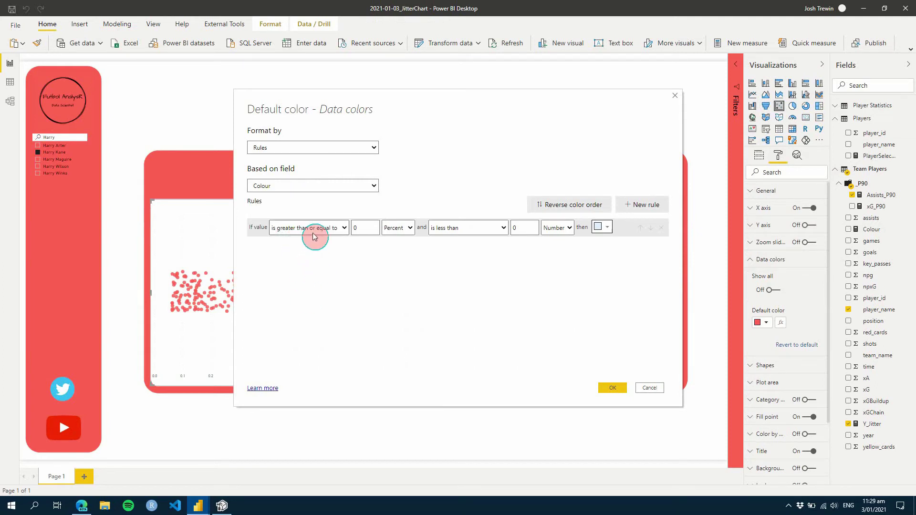
pyautogui.click(313, 234)
pyautogui.click(302, 261)
pyautogui.click(393, 228)
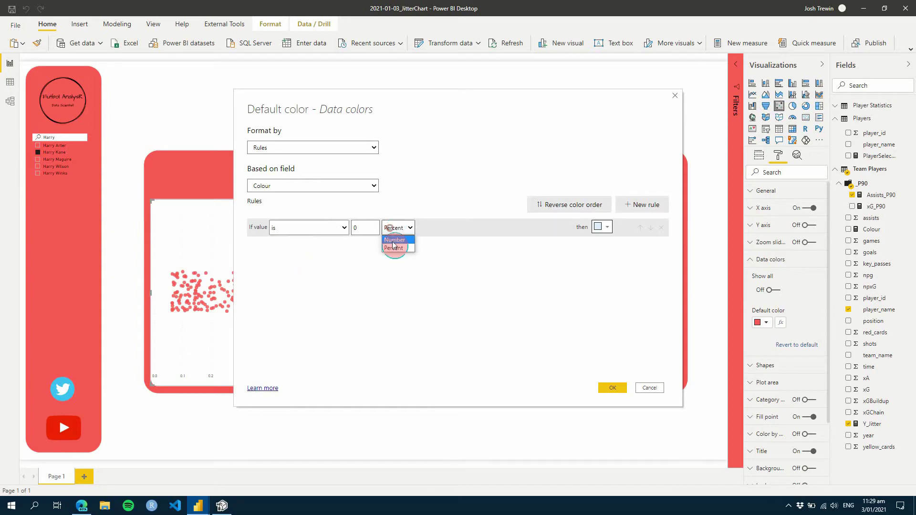
pyautogui.click(393, 241)
pyautogui.click(603, 228)
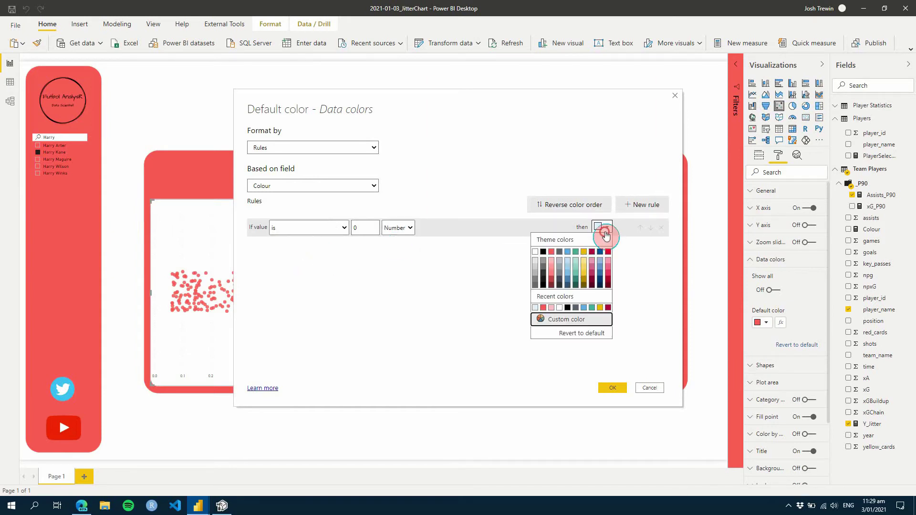
pyautogui.click(552, 262)
# - Add a second rule 'is 1 Number' coloured teal and apply the rules
pyautogui.click(642, 204)
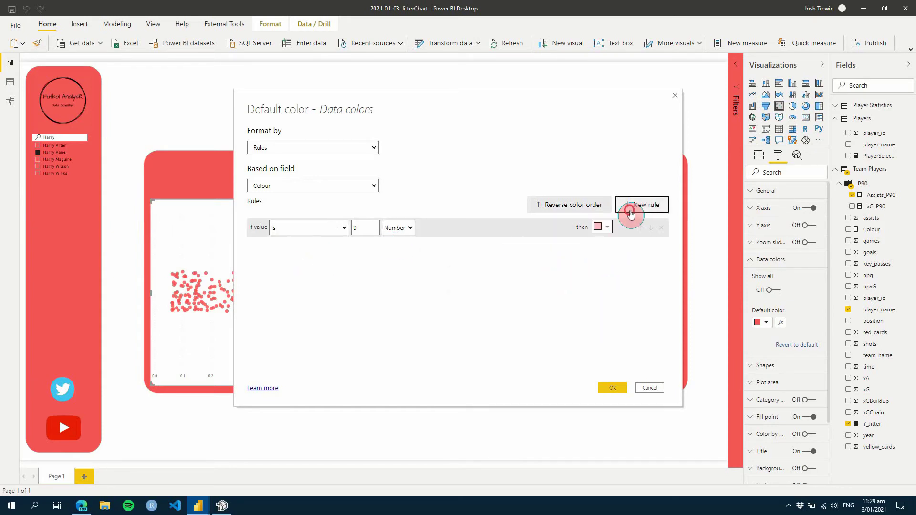
pyautogui.click(344, 246)
pyautogui.click(296, 269)
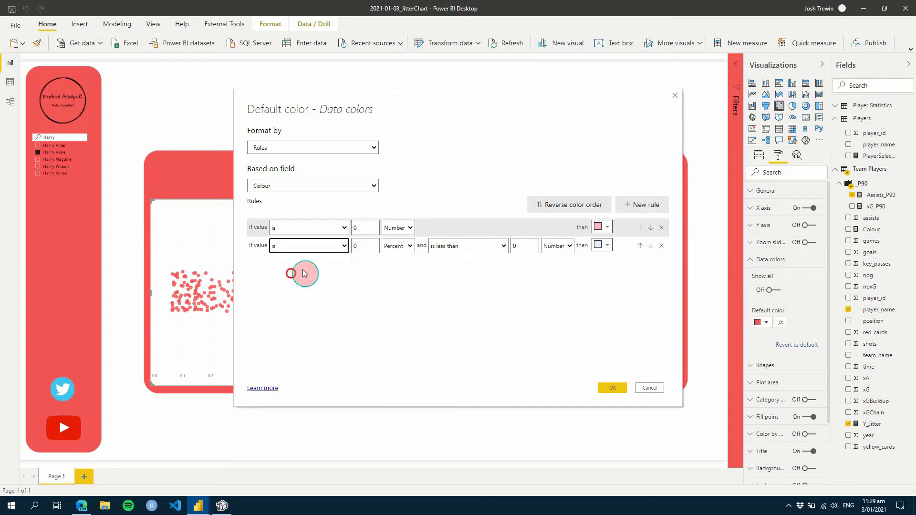
pyautogui.click(356, 246)
pyautogui.write('1')
pyautogui.click(398, 246)
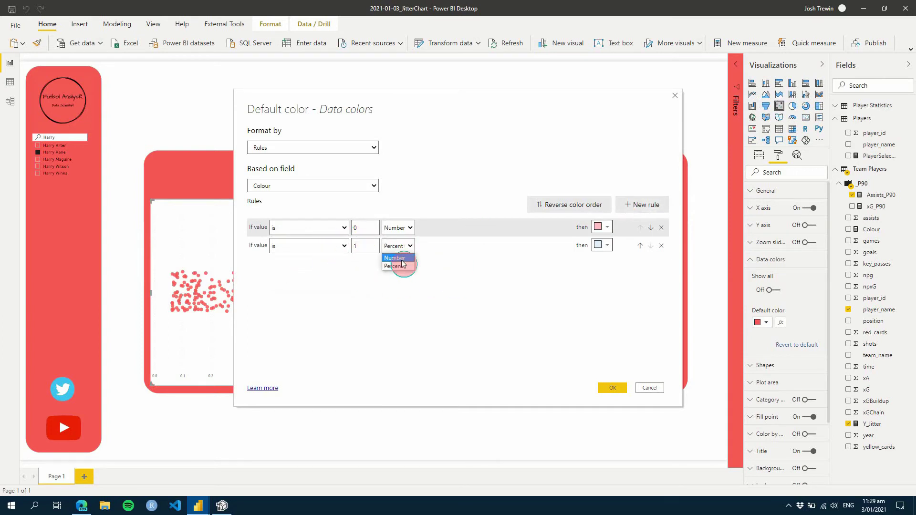
pyautogui.click(403, 261)
pyautogui.click(602, 245)
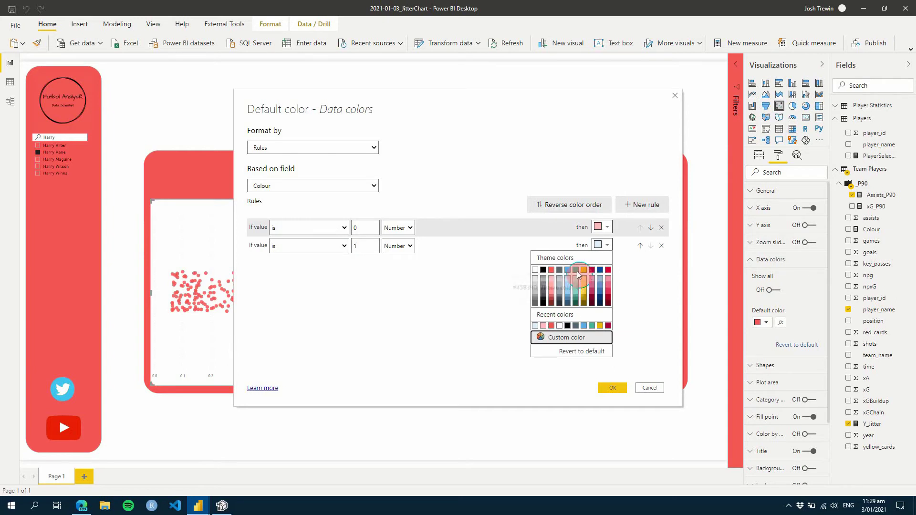
pyautogui.click(578, 281)
pyautogui.click(607, 244)
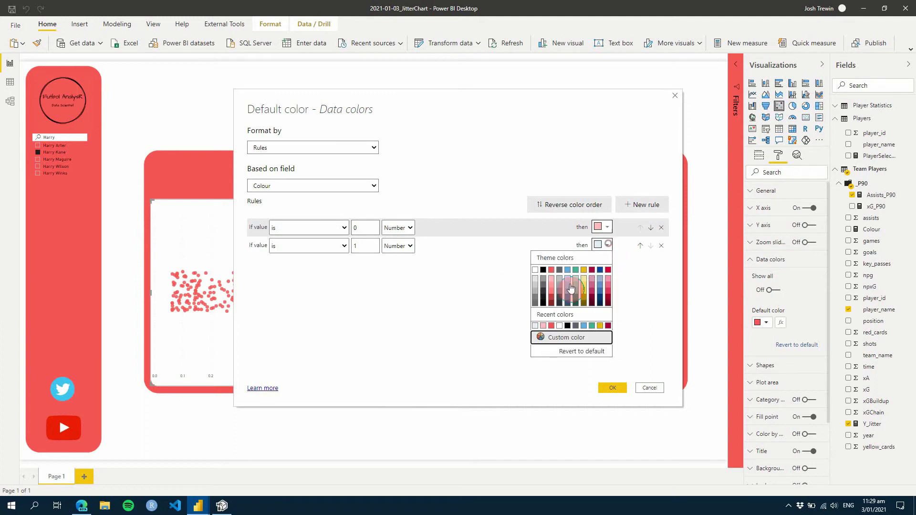
pyautogui.click(576, 271)
pyautogui.click(617, 389)
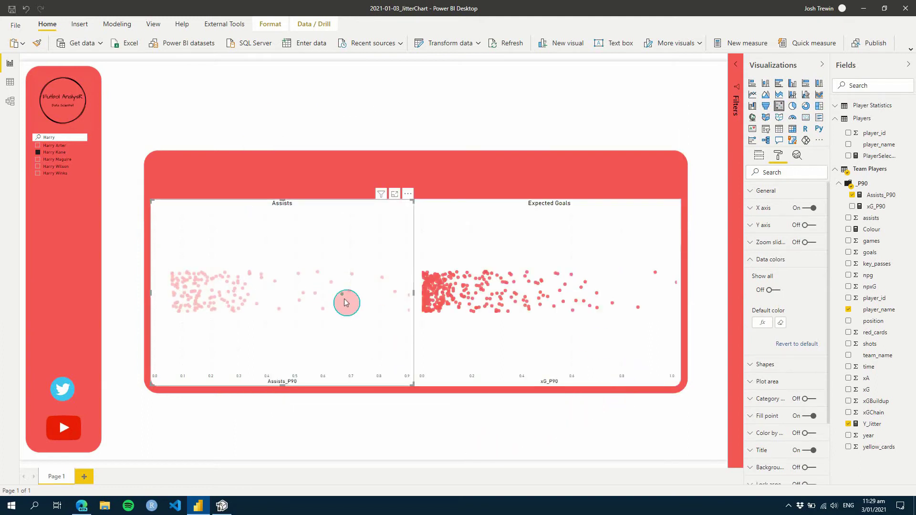
# - Set the Expected Goals chart's default colour to format by Rules based on the Colour field
pyautogui.click(498, 372)
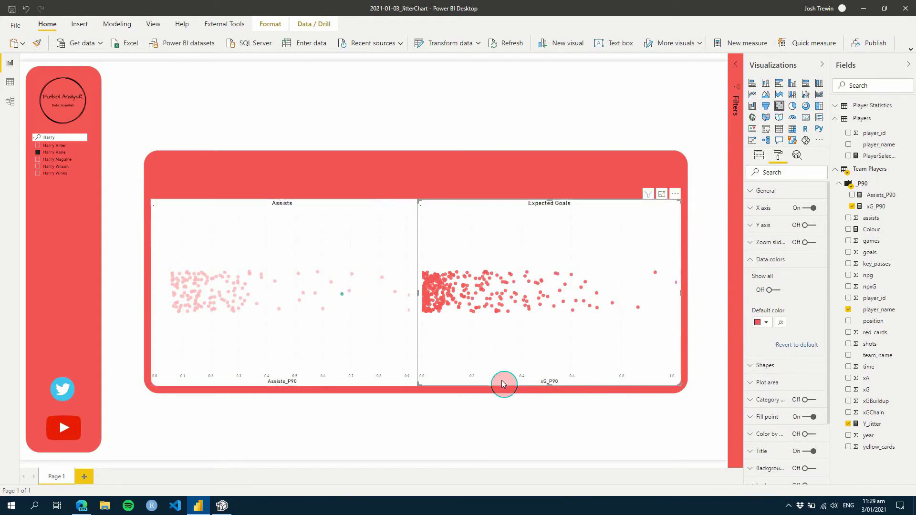
pyautogui.click(780, 323)
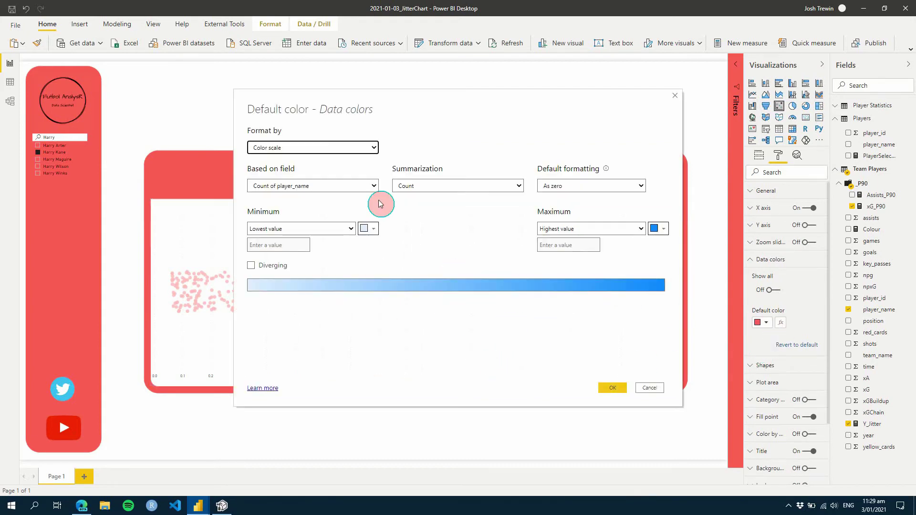
pyautogui.click(322, 149)
pyautogui.click(308, 166)
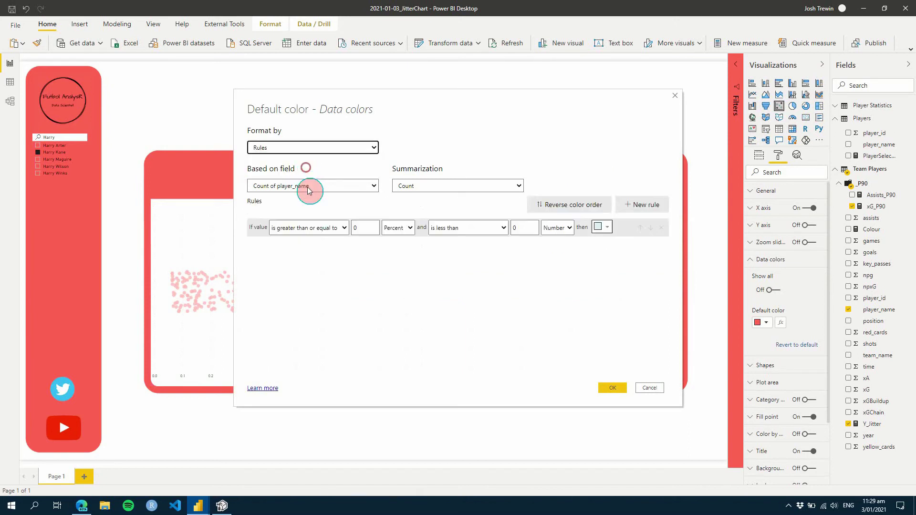
pyautogui.click(307, 185)
pyautogui.click(293, 238)
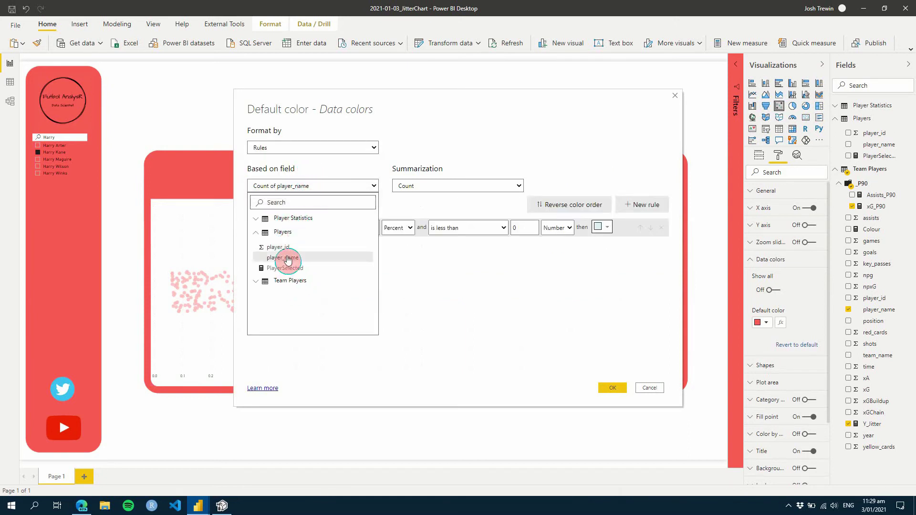
pyautogui.click(291, 202)
pyautogui.write('Colo')
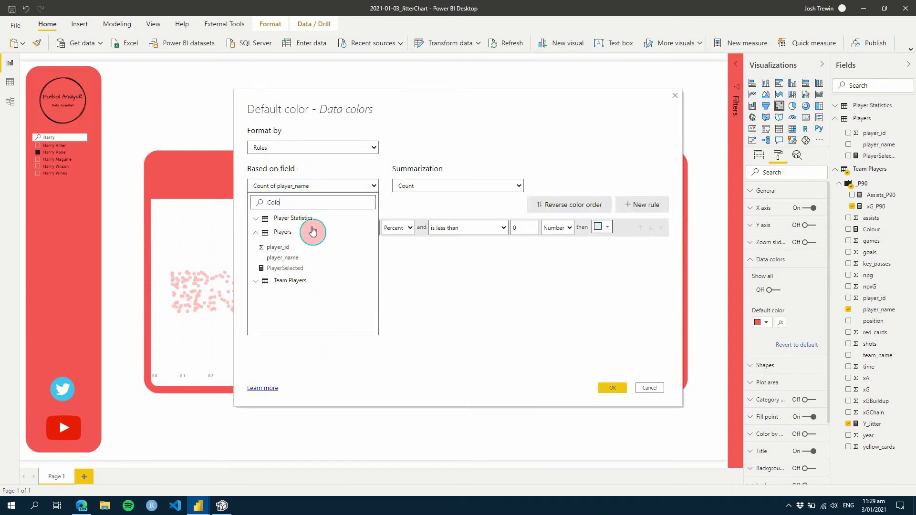
pyautogui.write('r')
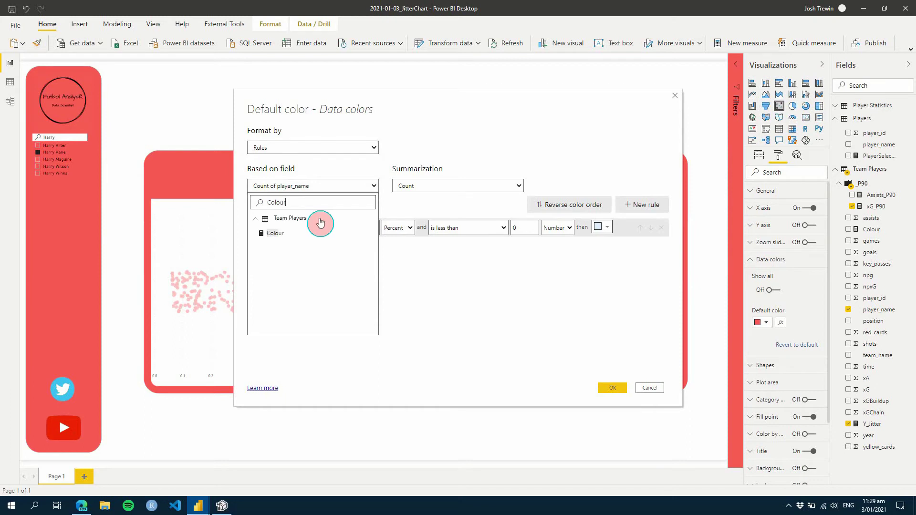
pyautogui.click(284, 251)
# - Make the first rule 'is 0 Number' coloured pink
pyautogui.click(332, 233)
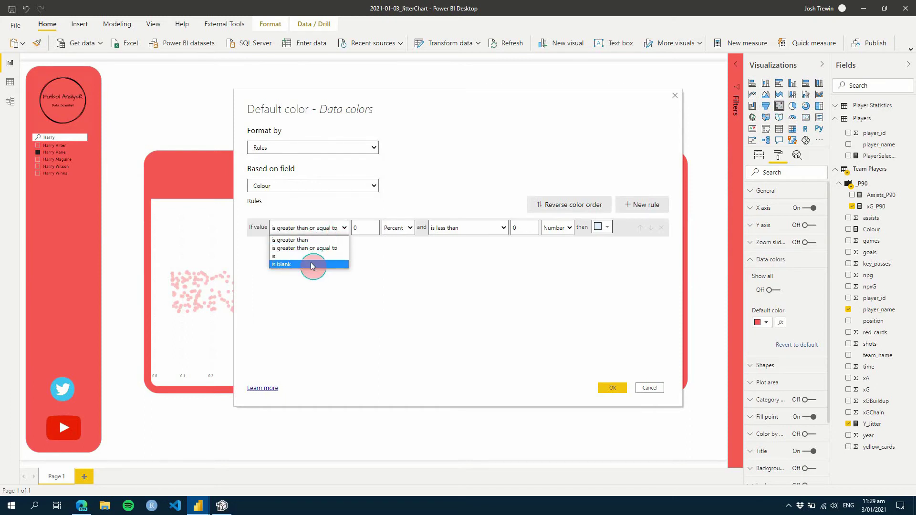
pyautogui.click(311, 264)
pyautogui.click(398, 227)
pyautogui.click(395, 242)
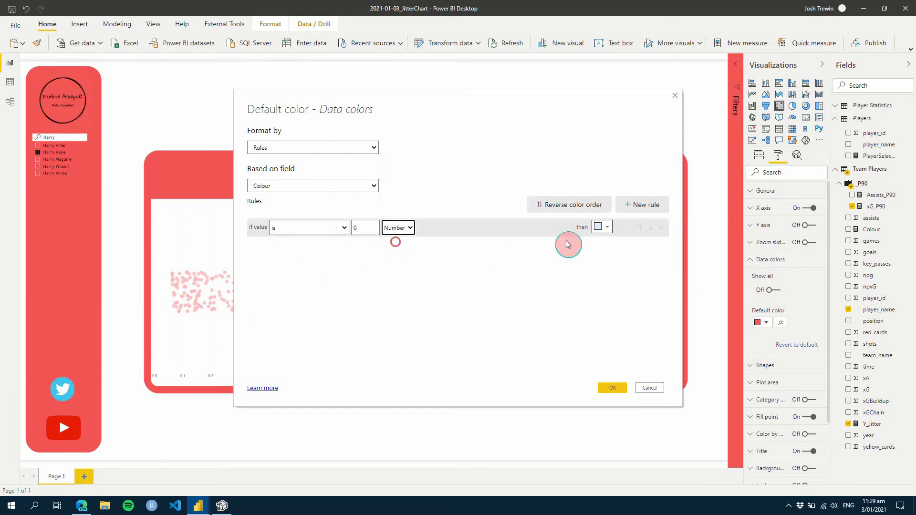
pyautogui.click(602, 227)
pyautogui.click(549, 259)
# - Add a second rule 'is 1 Number' coloured teal and apply the rules
pyautogui.click(629, 214)
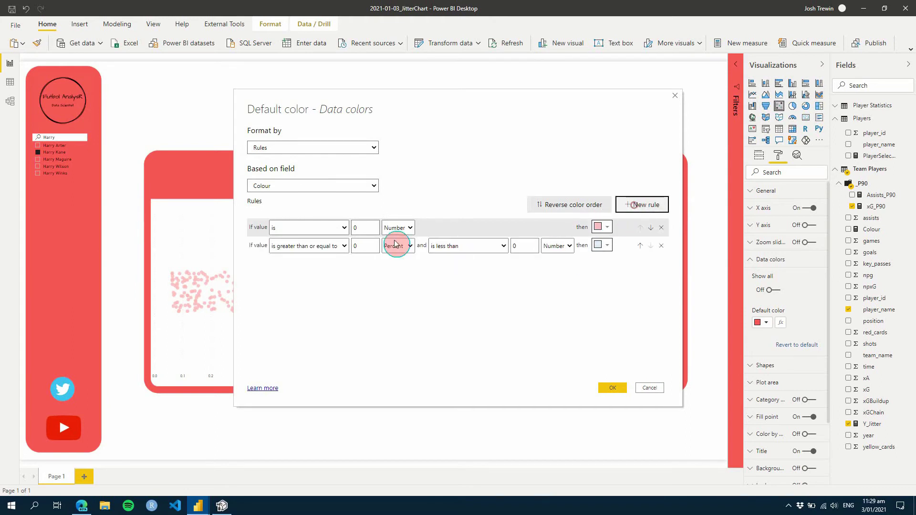
pyautogui.click(317, 246)
pyautogui.click(307, 273)
pyautogui.doubleClick(362, 245)
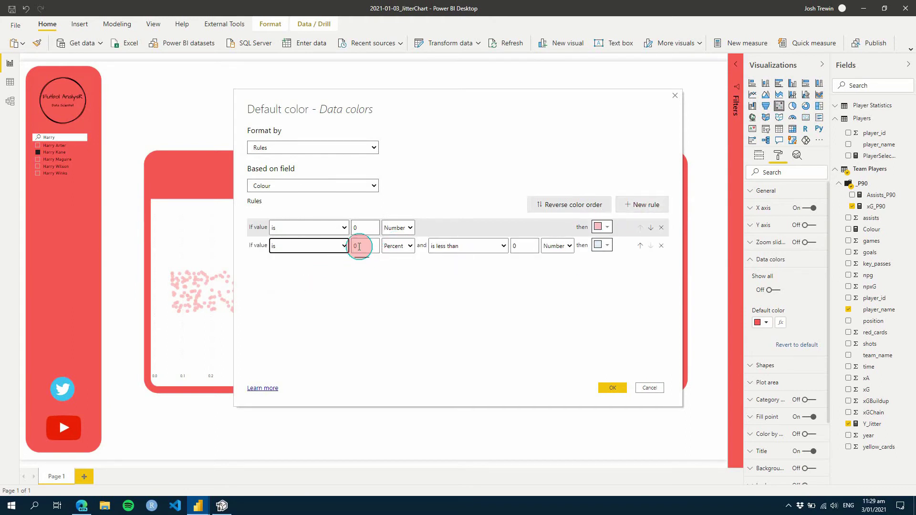
pyautogui.write('1')
pyautogui.click(405, 247)
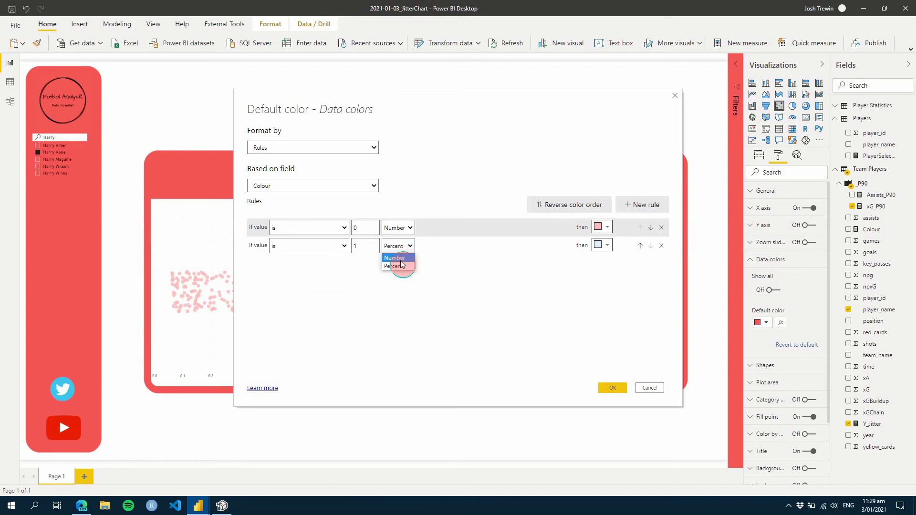
pyautogui.click(400, 265)
pyautogui.click(602, 245)
pyautogui.click(576, 271)
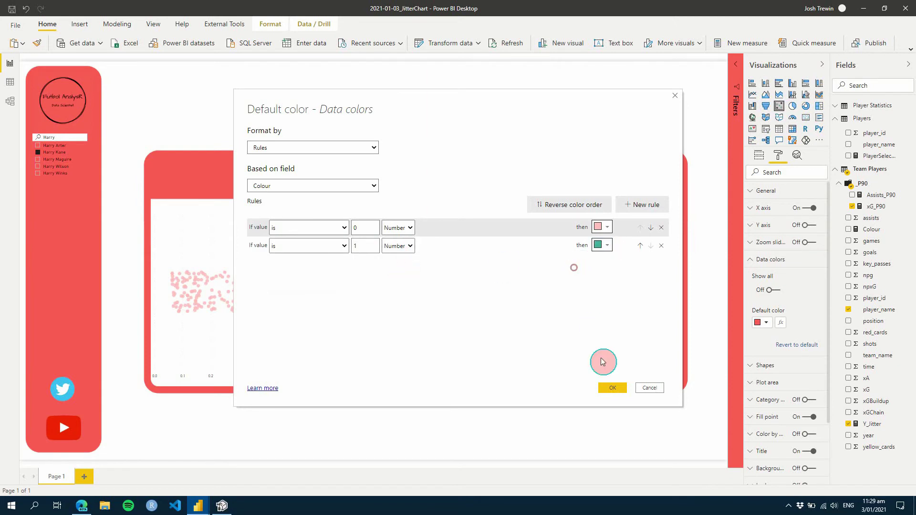
pyautogui.click(613, 387)
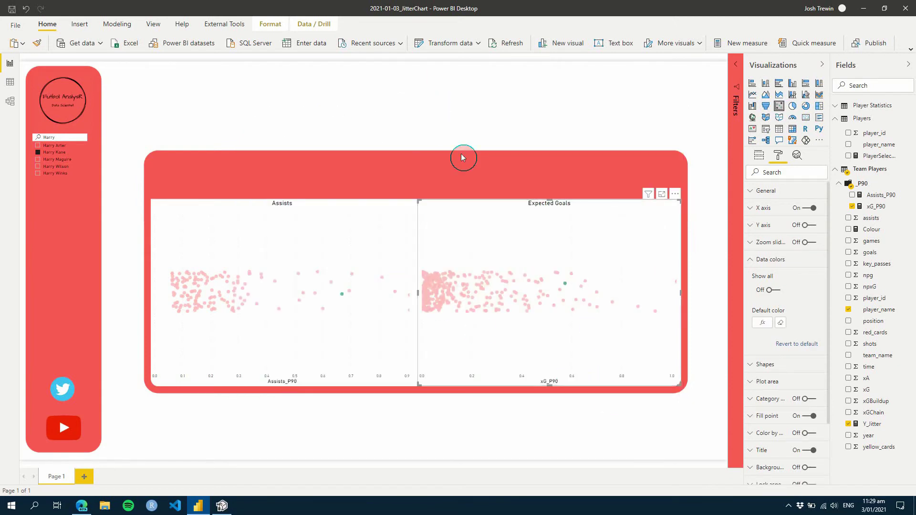
# - Add Y_Jitter to the Expected Goals chart's Size well and set its marker size to -30
pyautogui.click(759, 155)
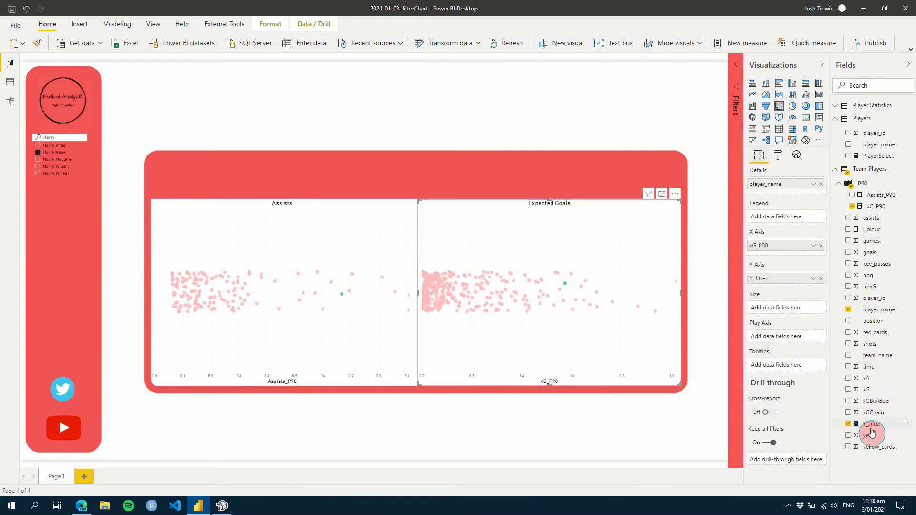
pyautogui.moveTo(870, 426); pyautogui.dragTo(789, 310)
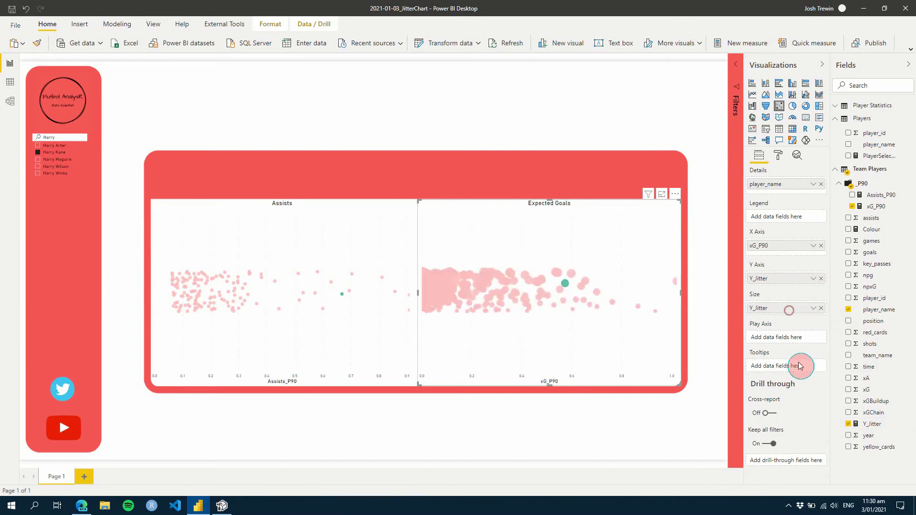
pyautogui.click(778, 156)
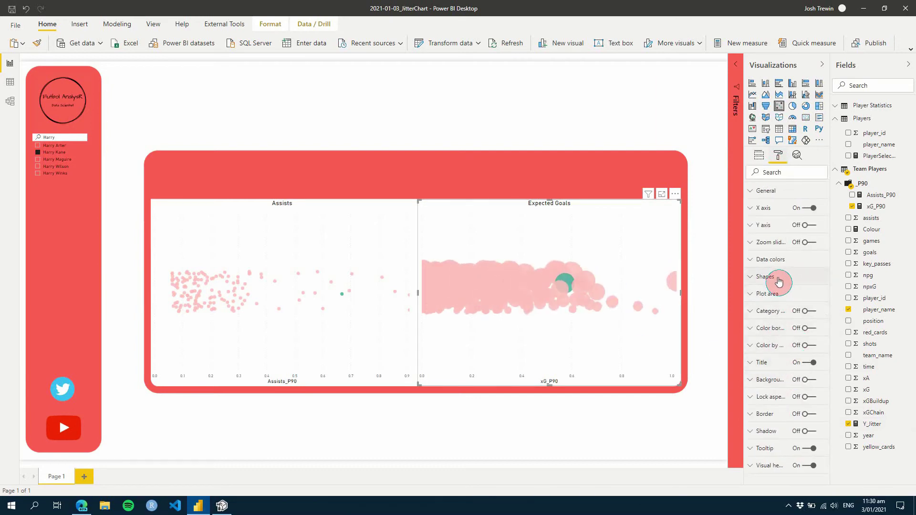
pyautogui.click(775, 294)
pyautogui.click(773, 292)
pyautogui.click(777, 281)
pyautogui.click(785, 313)
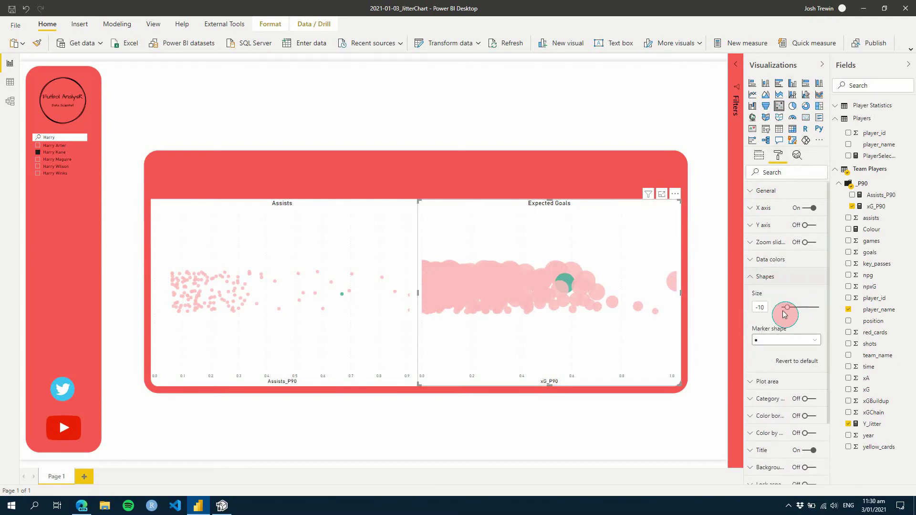
pyautogui.moveTo(772, 309)
pyautogui.mouseDown()
pyautogui.moveTo(782, 322)
pyautogui.moveTo(785, 308)
pyautogui.mouseUp()
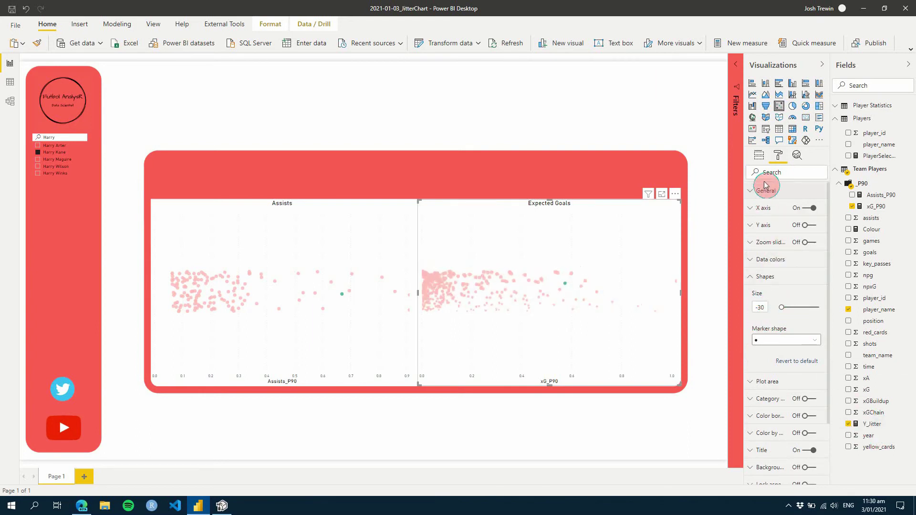
pyautogui.click(759, 156)
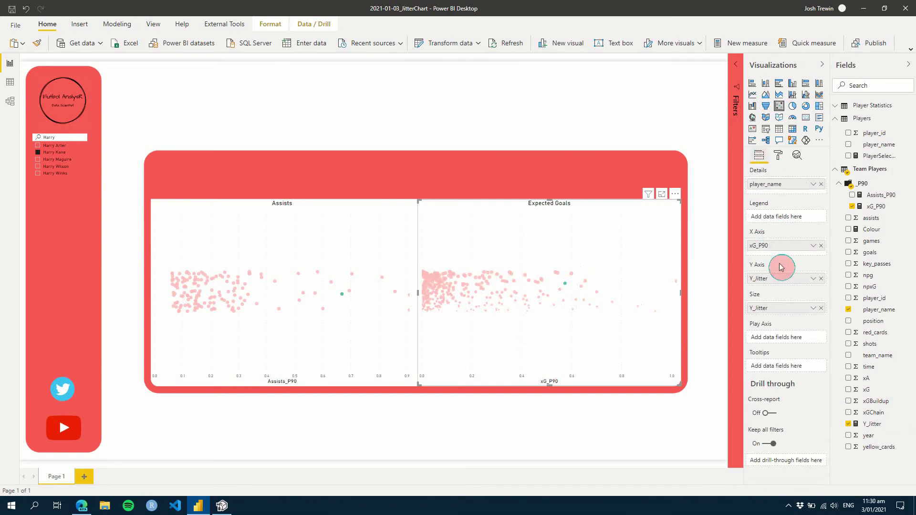
# - Size the Expected Goals dots by Colour instead of Y_Jitter, with marker size -25
pyautogui.click(820, 308)
pyautogui.moveTo(847, 234); pyautogui.dragTo(785, 310)
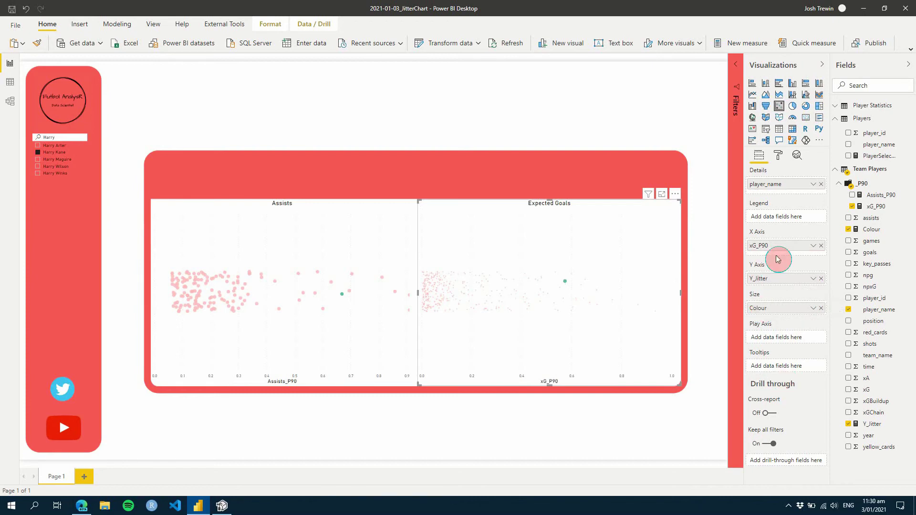
pyautogui.click(778, 155)
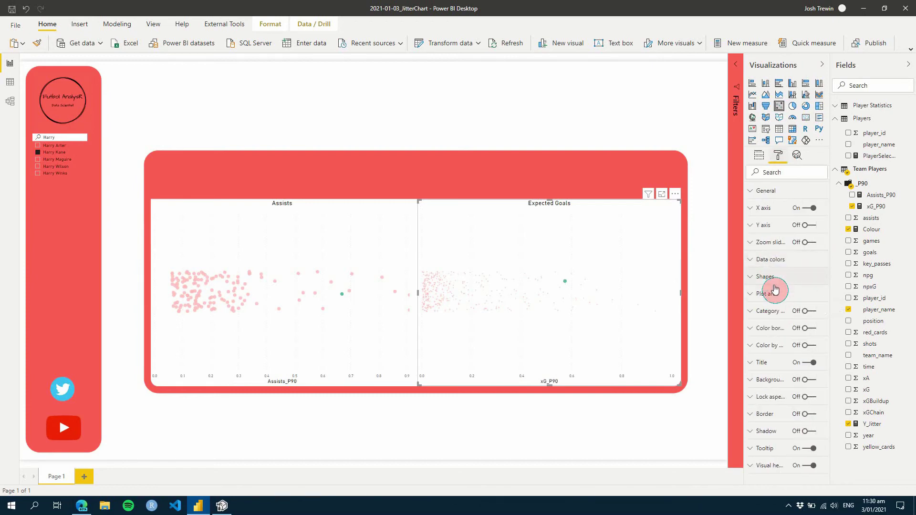
pyautogui.click(775, 276)
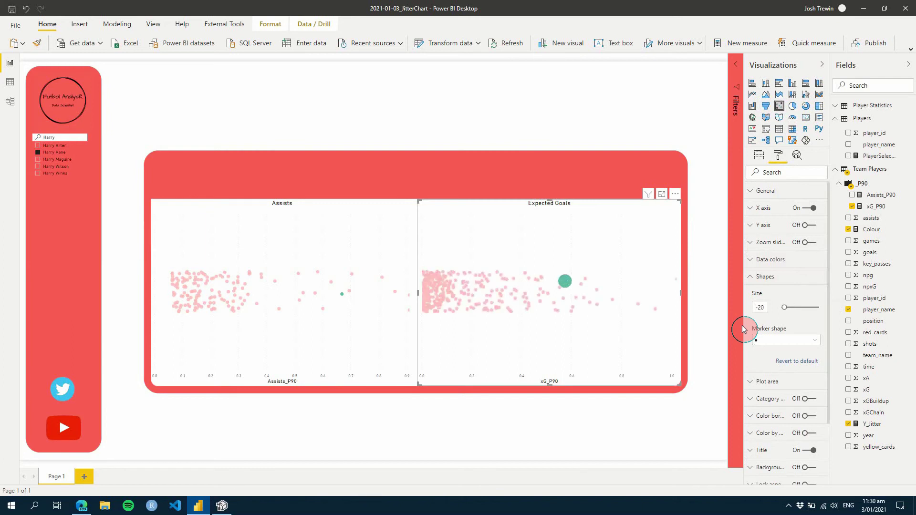
pyautogui.click(760, 307)
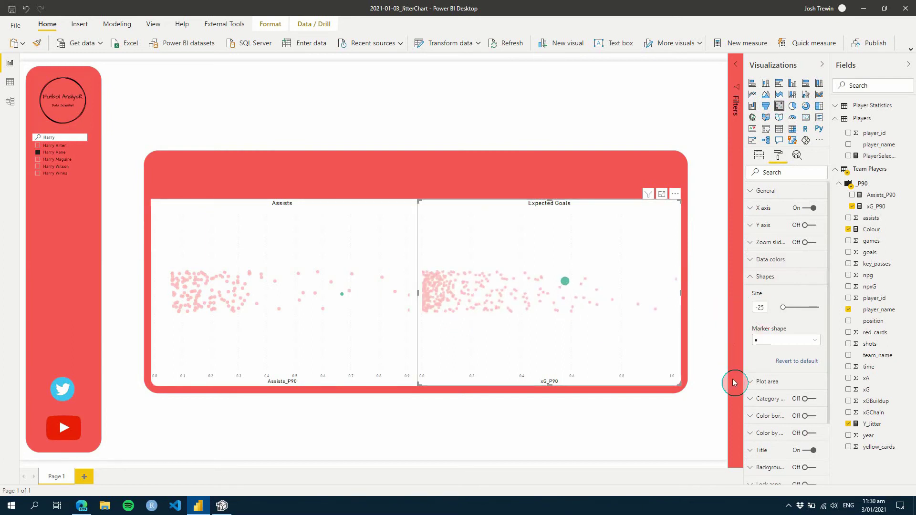
# - Size the Assists chart's dots by Colour as well
pyautogui.click(368, 281)
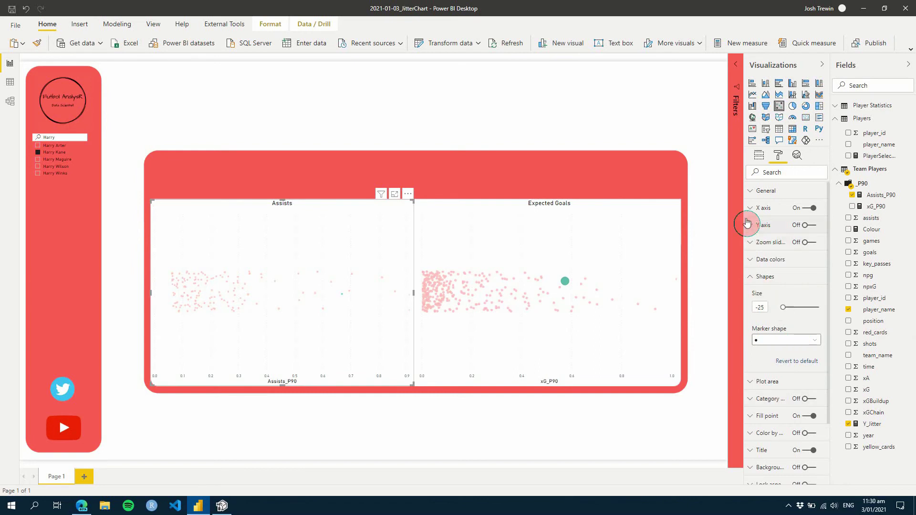
pyautogui.click(758, 155)
pyautogui.moveTo(871, 230); pyautogui.dragTo(793, 307)
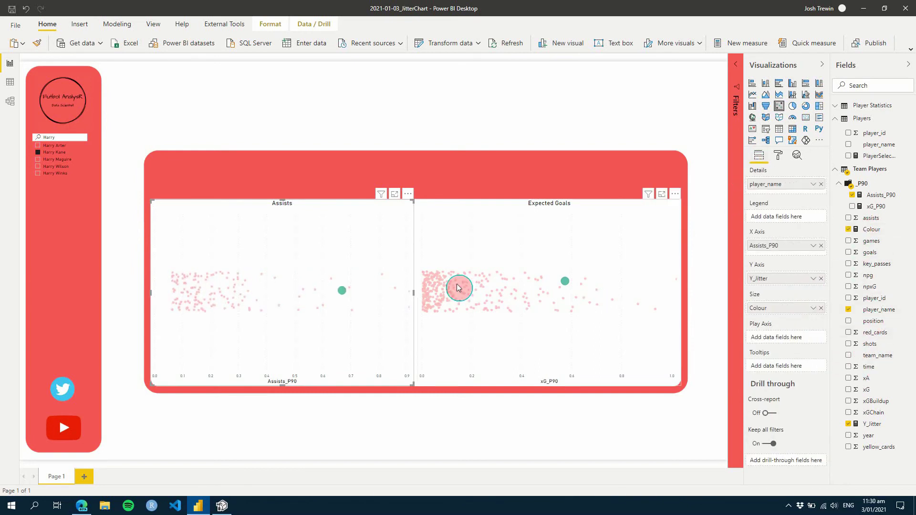
# - Try several players in the slicer, then return to the originally selected player
pyautogui.click(55, 162)
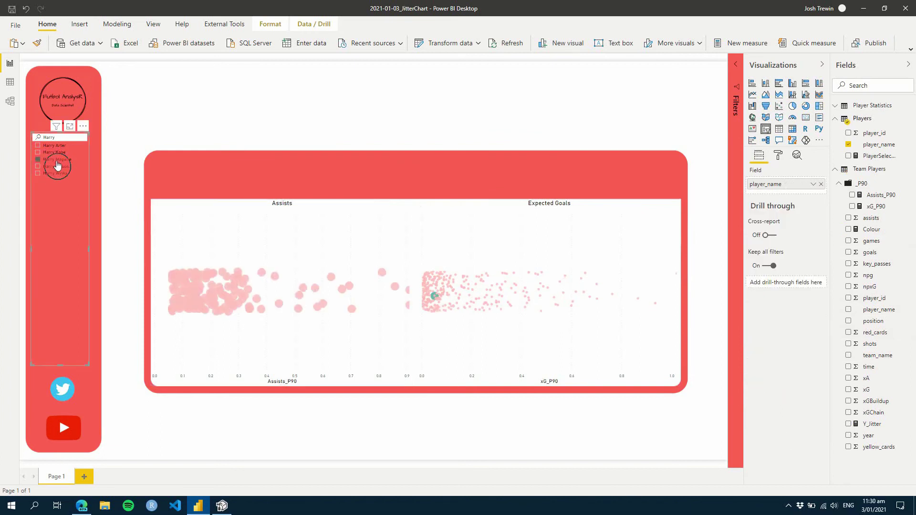
pyautogui.click(58, 168)
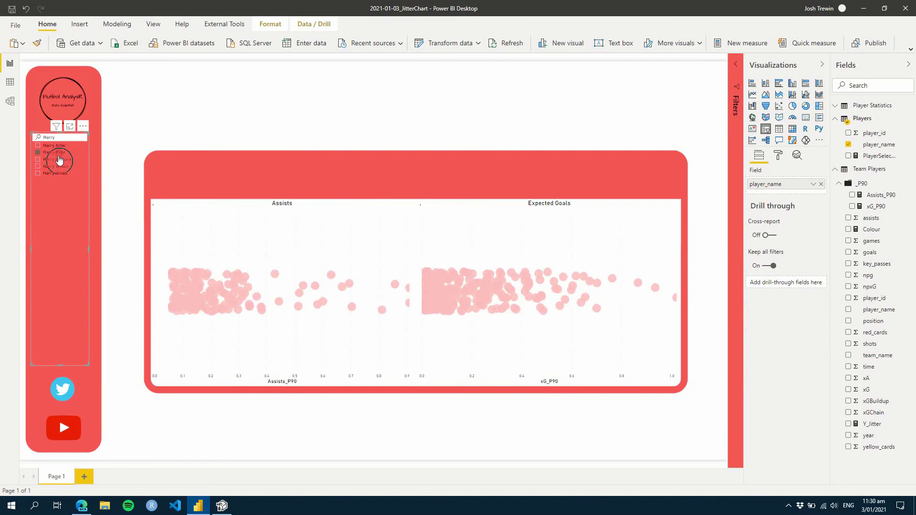
pyautogui.click(55, 148)
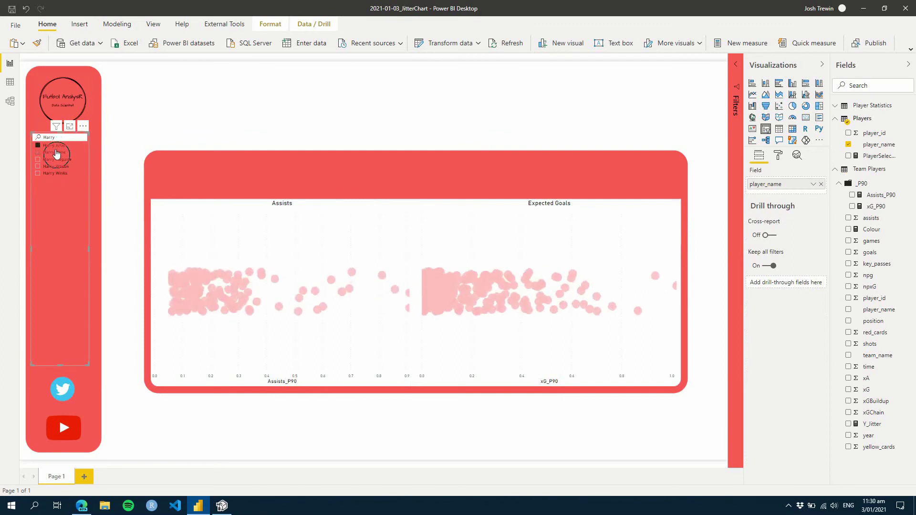
pyautogui.click(56, 153)
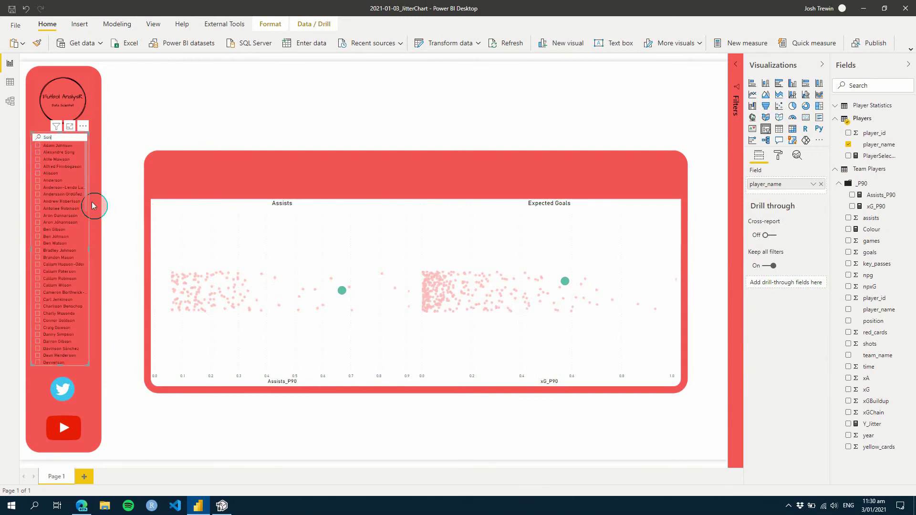
# - Select Son Heung-Min in the slicer and deselect it to view the finished charts
pyautogui.scroll(-10, 83, 231)
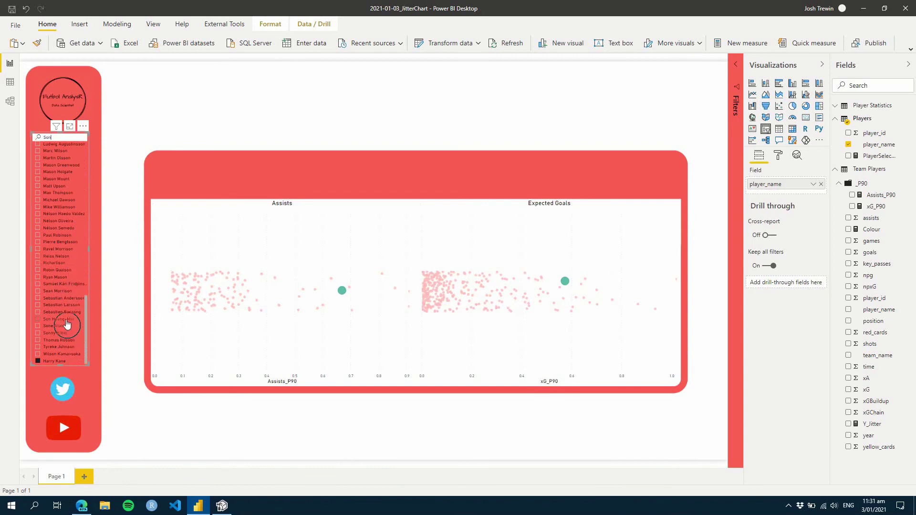
pyautogui.click(66, 321)
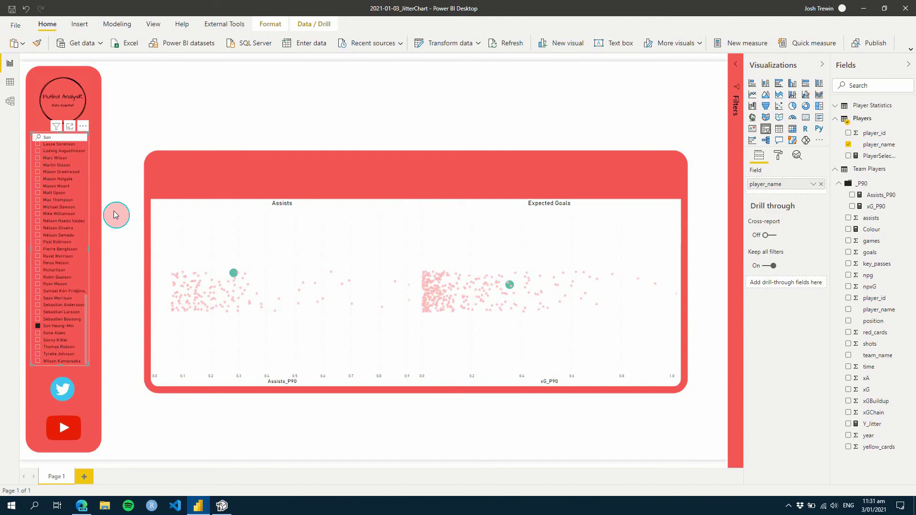
pyautogui.click(123, 182)
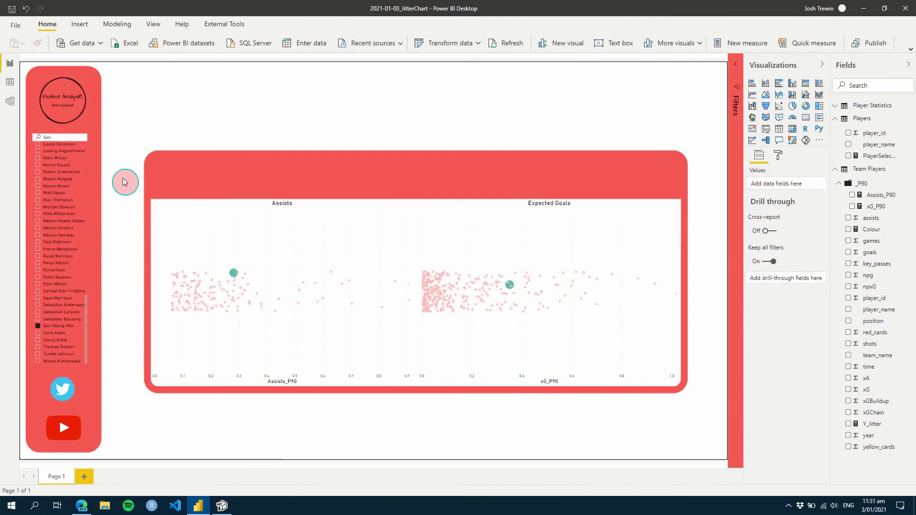